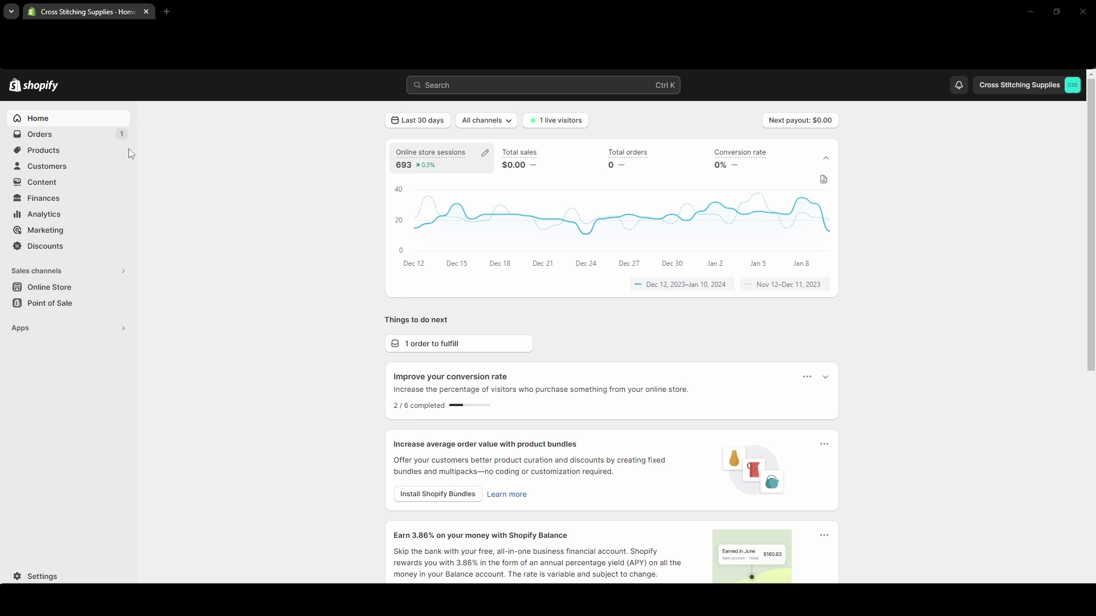
# Step: Open the Orders list, then select and deselect order #22132
pyautogui.click(96, 142)
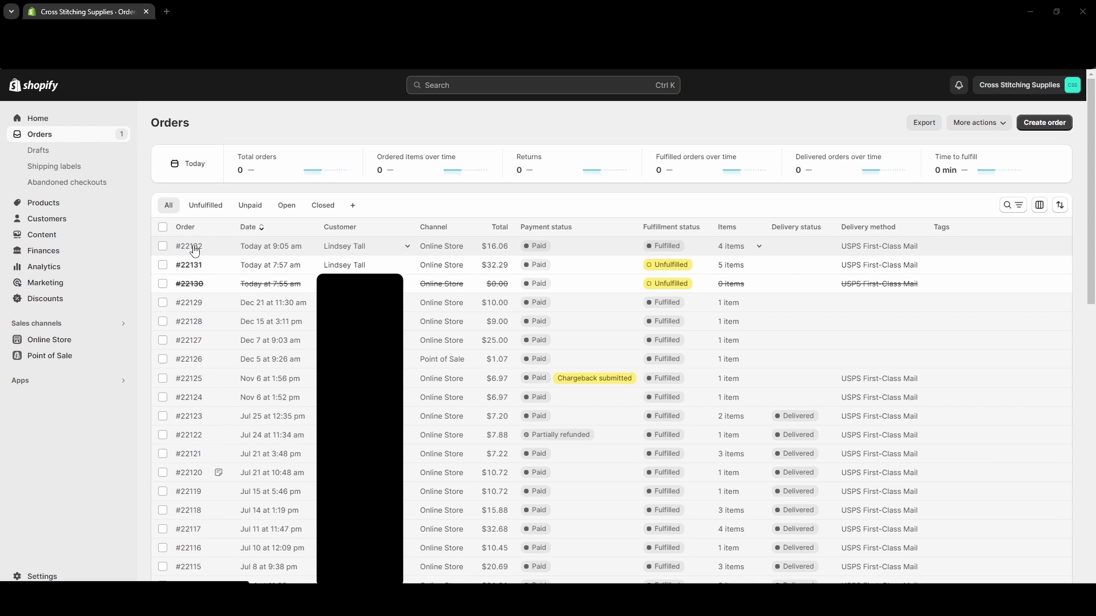
pyautogui.click(163, 247)
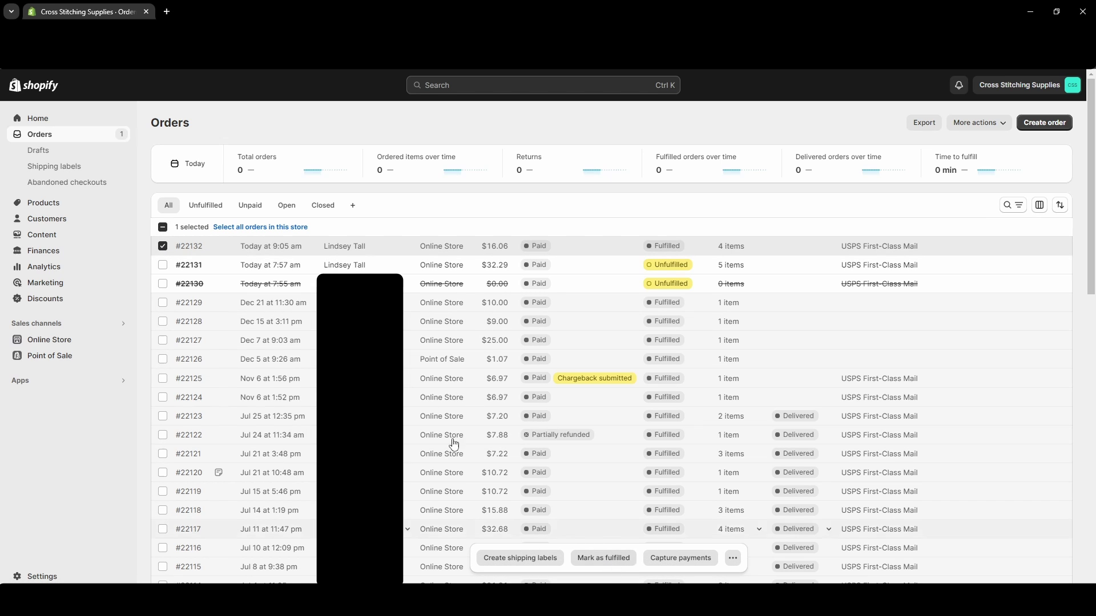
pyautogui.click(163, 246)
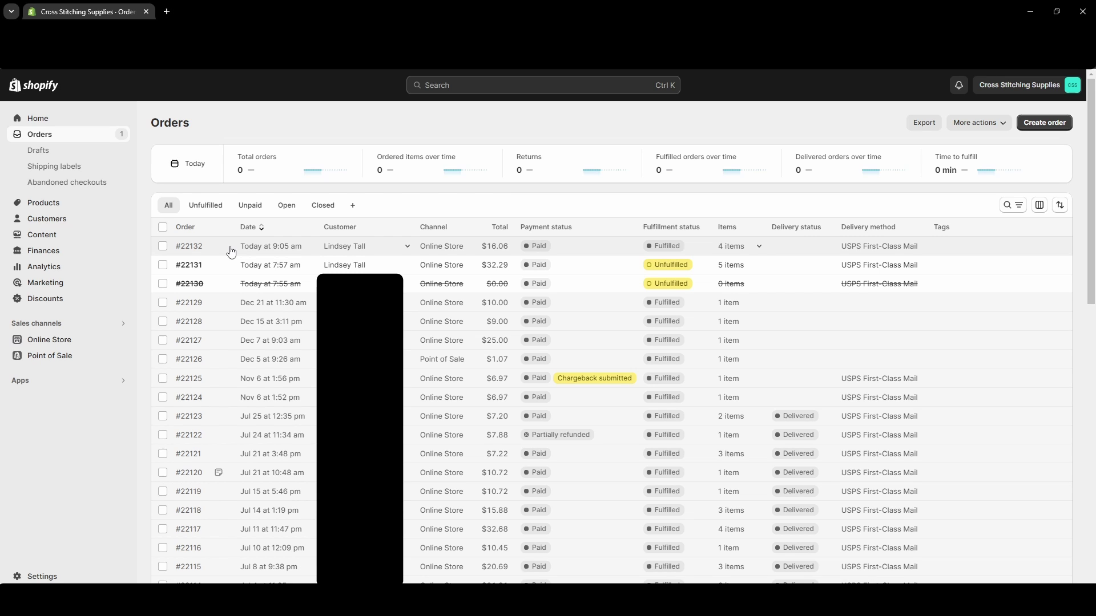
# Step: Open order #22132's details page and begin a return for it
pyautogui.click(200, 251)
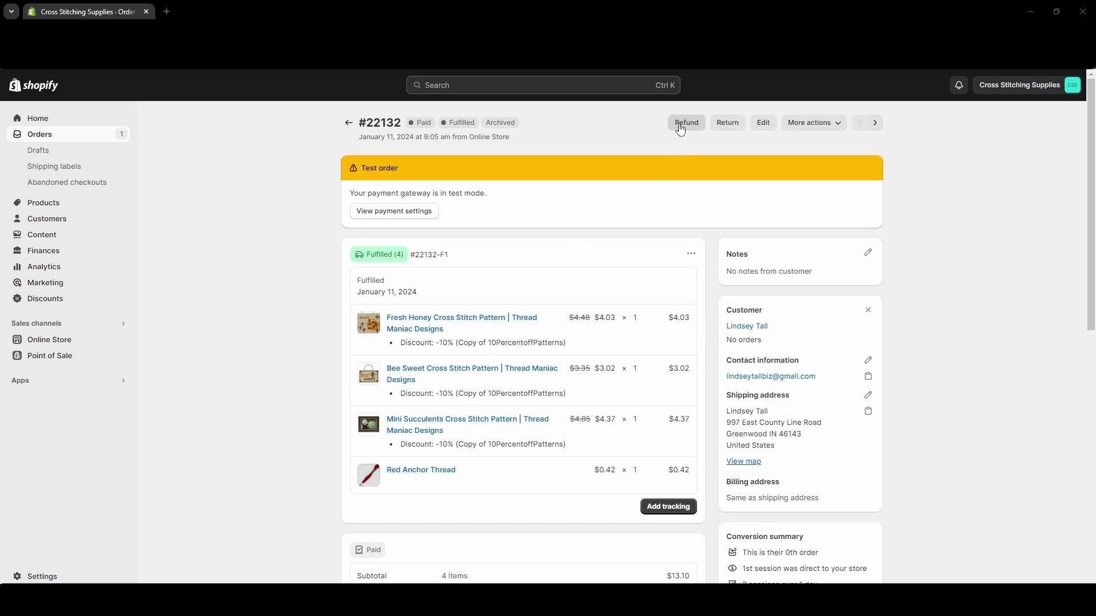
pyautogui.click(736, 131)
# Step: Start a return and look at the self-serve returns settings in a separate tab
pyautogui.click(727, 123)
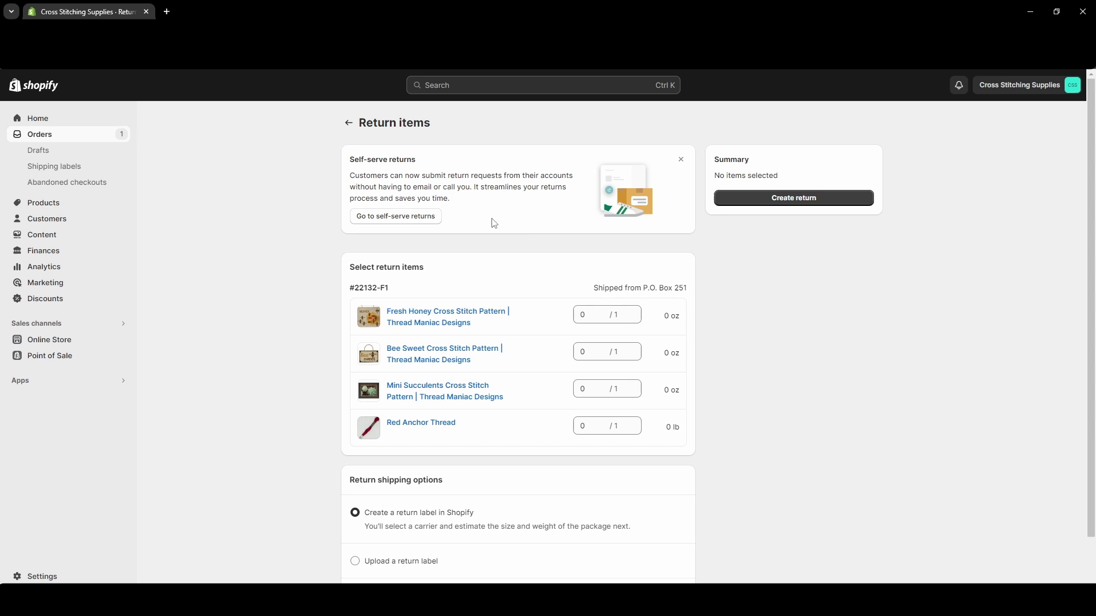
pyautogui.click(395, 217)
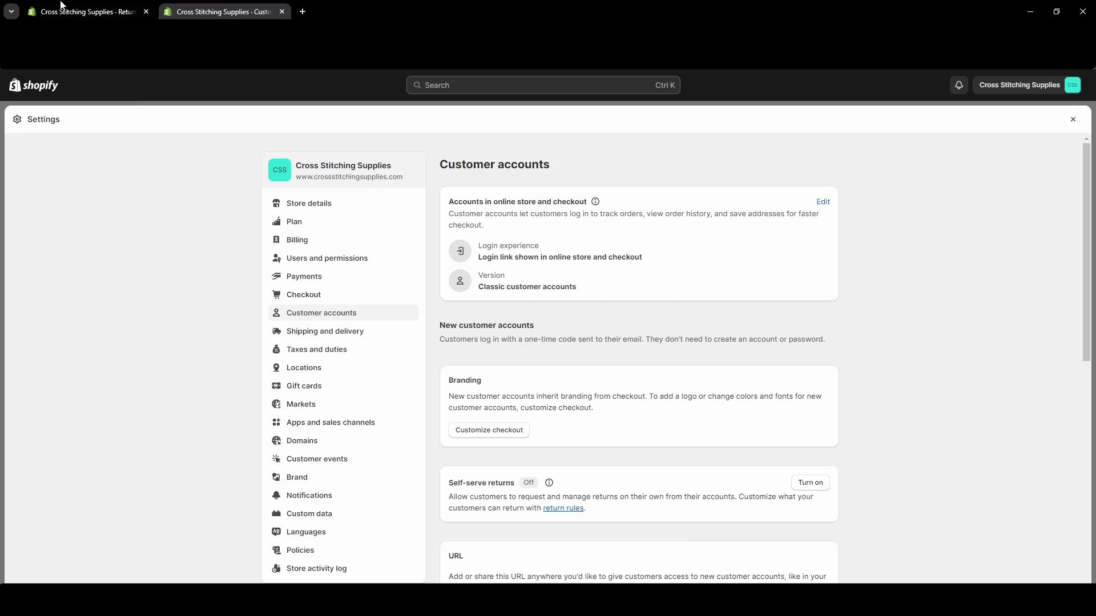
pyautogui.hotkey('ctrl', 'w')
# Step: Try the upload-label and no-shipping-required options, then leave the page, discarding the return
pyautogui.scroll(-1, 542, 354)
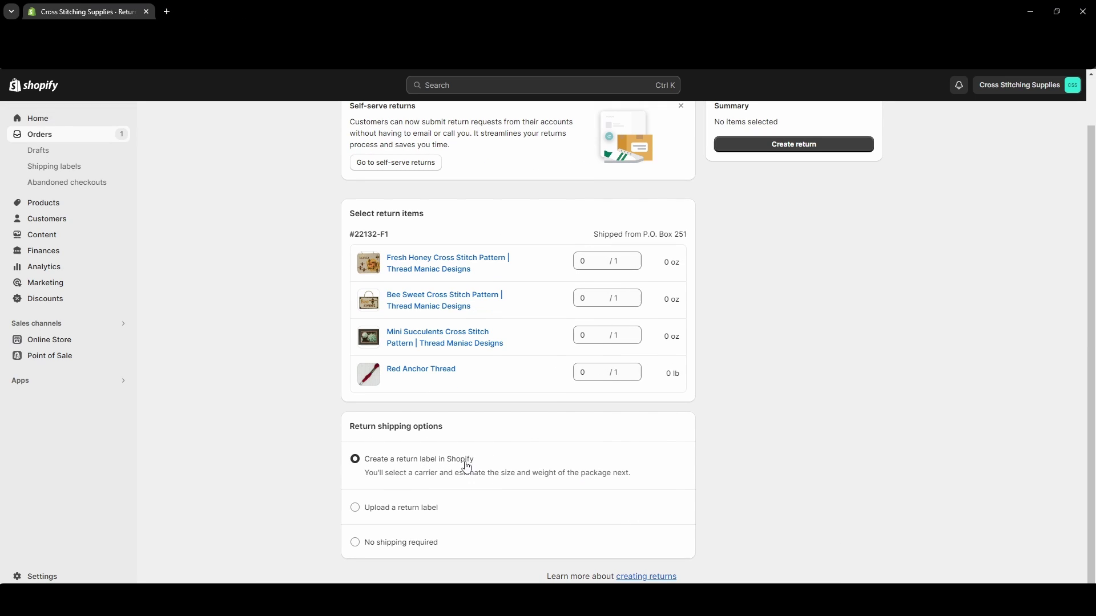
pyautogui.click(386, 512)
pyautogui.scroll(-3, 381, 528)
pyautogui.click(378, 540)
pyautogui.scroll(1, 344, 420)
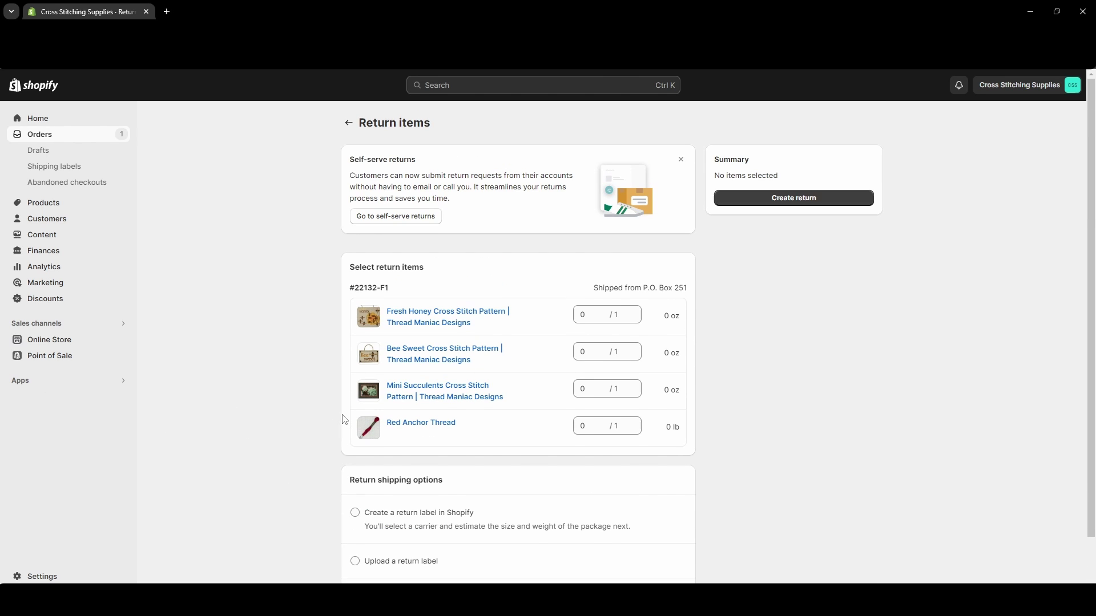
pyautogui.click(349, 123)
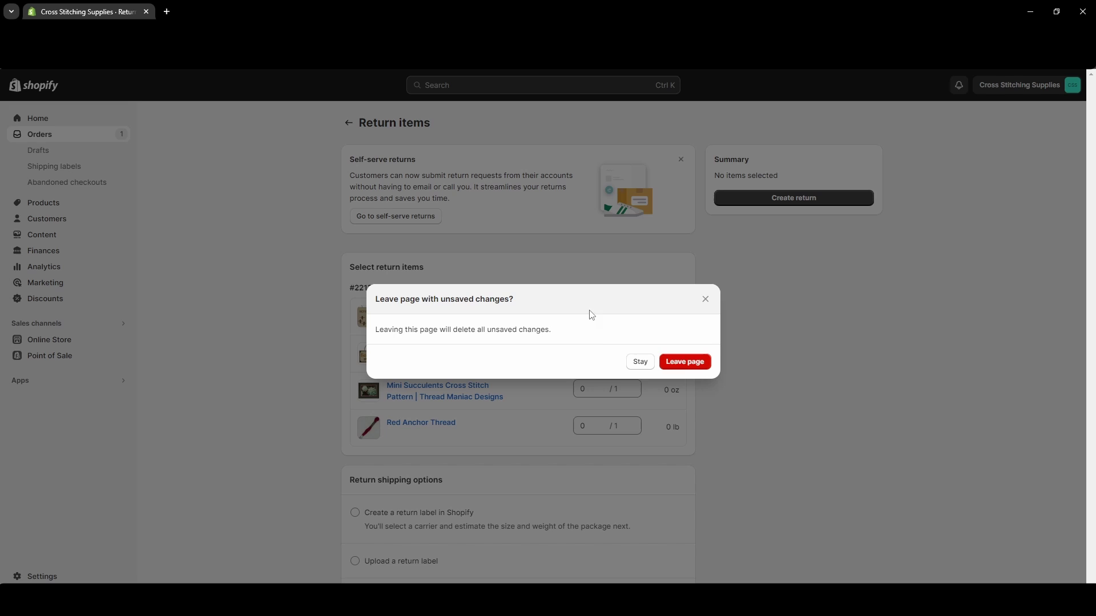
pyautogui.click(688, 363)
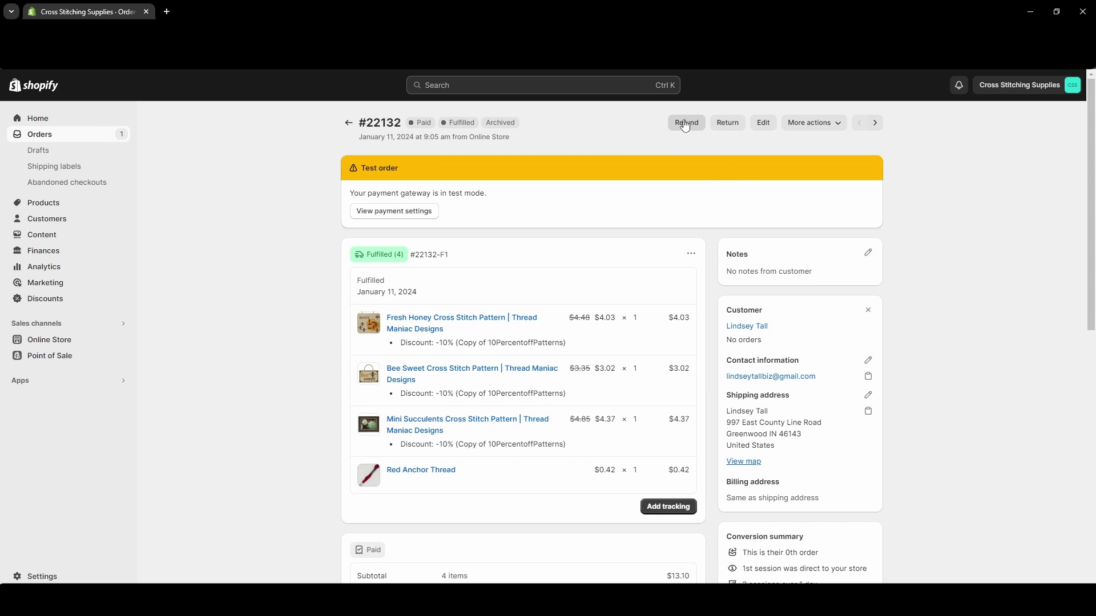
# Step: Open the Refund page for order #22132
pyautogui.click(688, 128)
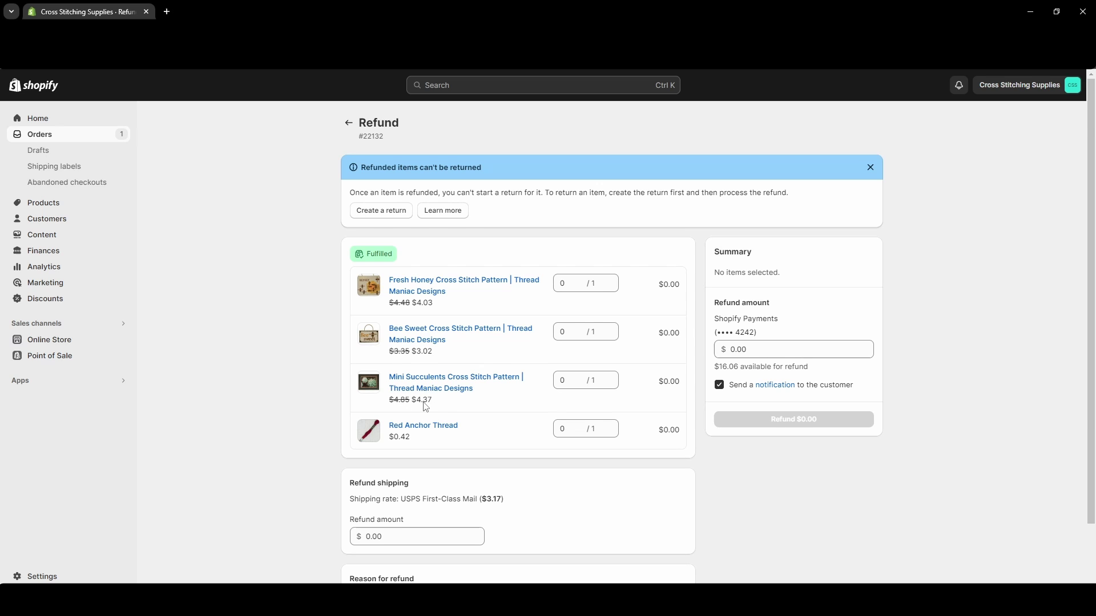
# Step: Set the Fresh Honey pattern's refund quantity to 1 and clear the highlighted discount text
pyautogui.click(571, 284)
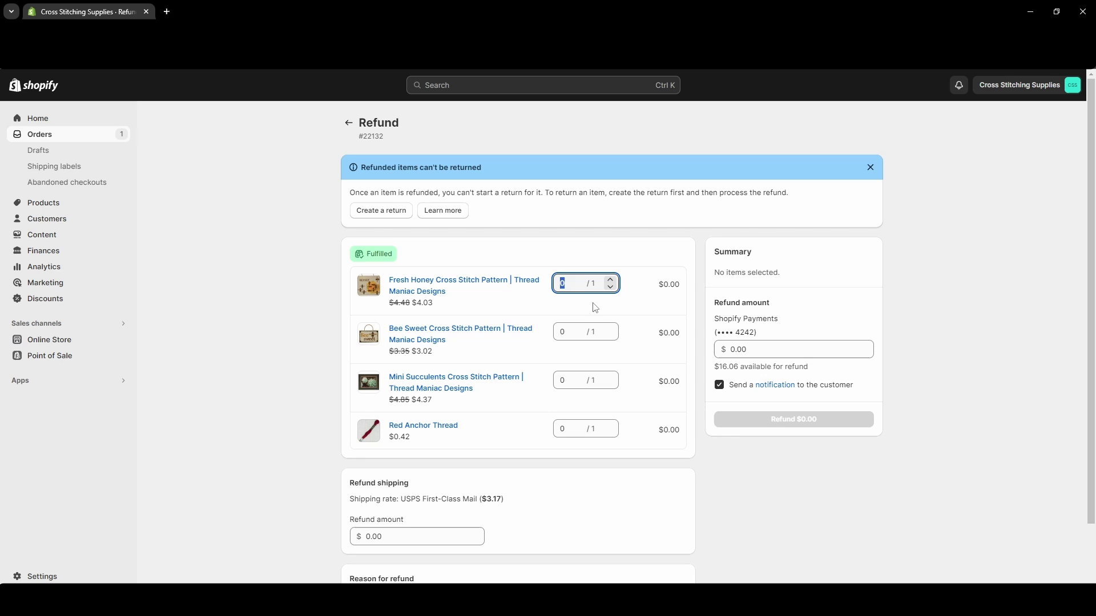
pyautogui.write('1')
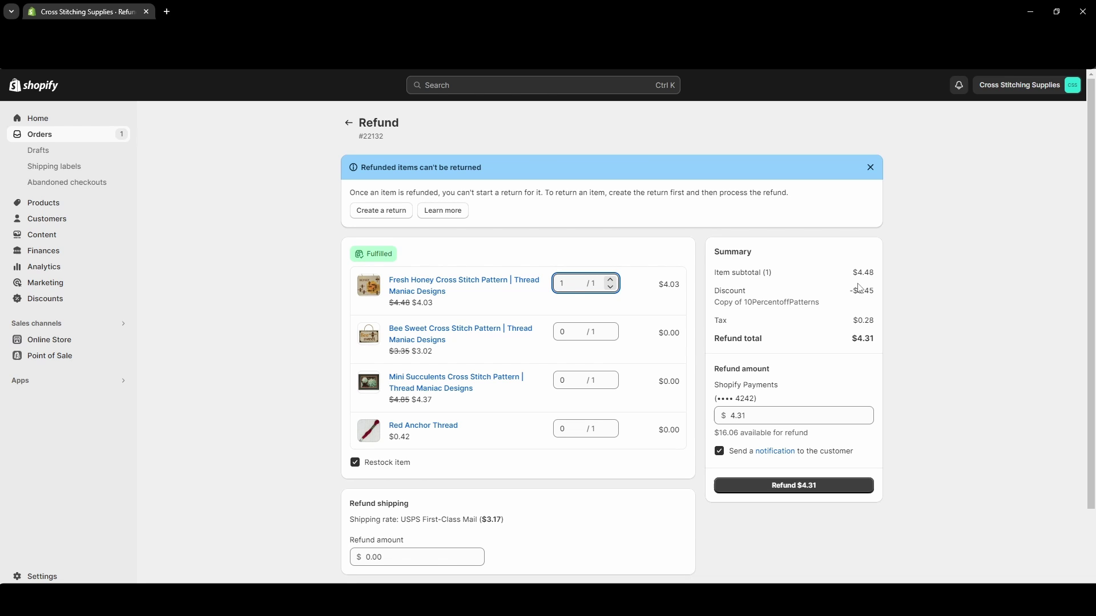
pyautogui.moveTo(751, 304); pyautogui.dragTo(812, 303)
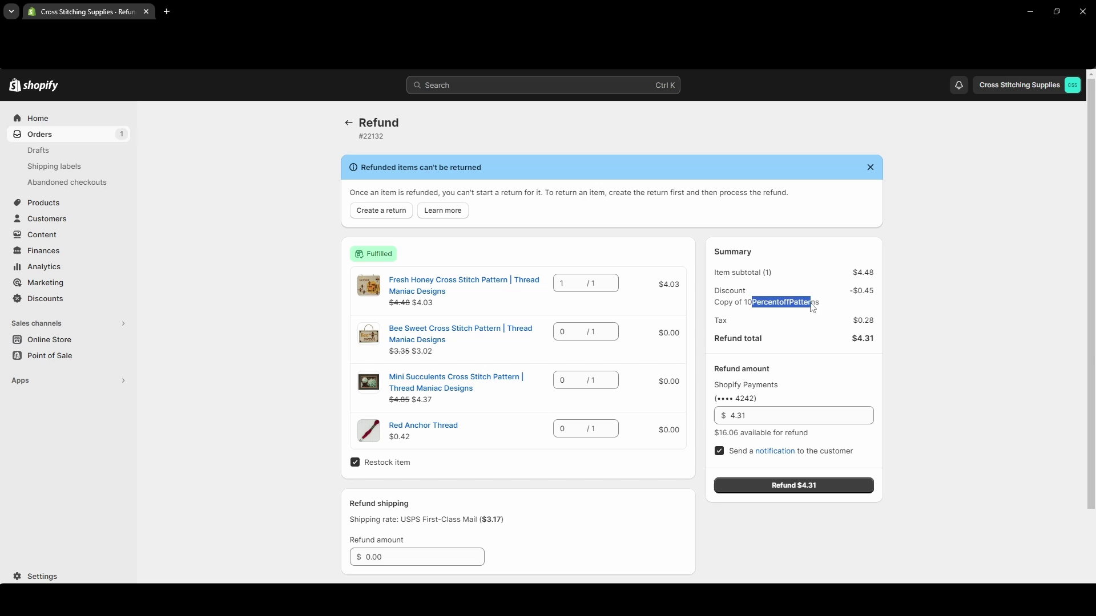
pyautogui.click(822, 308)
# Step: Change the Shopify Payments refund amount to $4.76
pyautogui.scroll(-1, 817, 306)
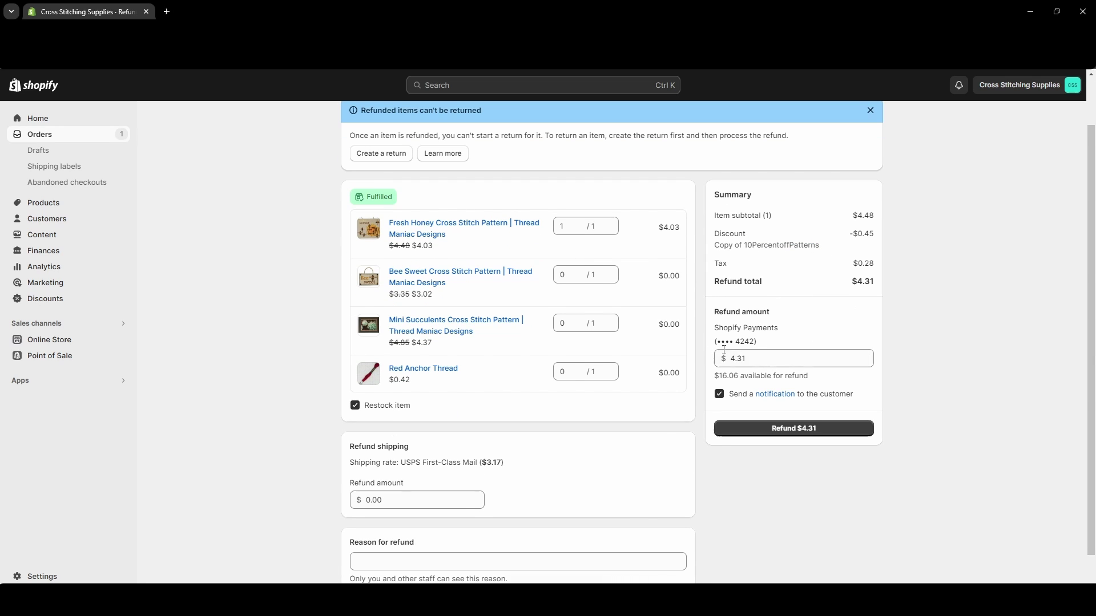
pyautogui.click(742, 360)
pyautogui.doubleClick(751, 360)
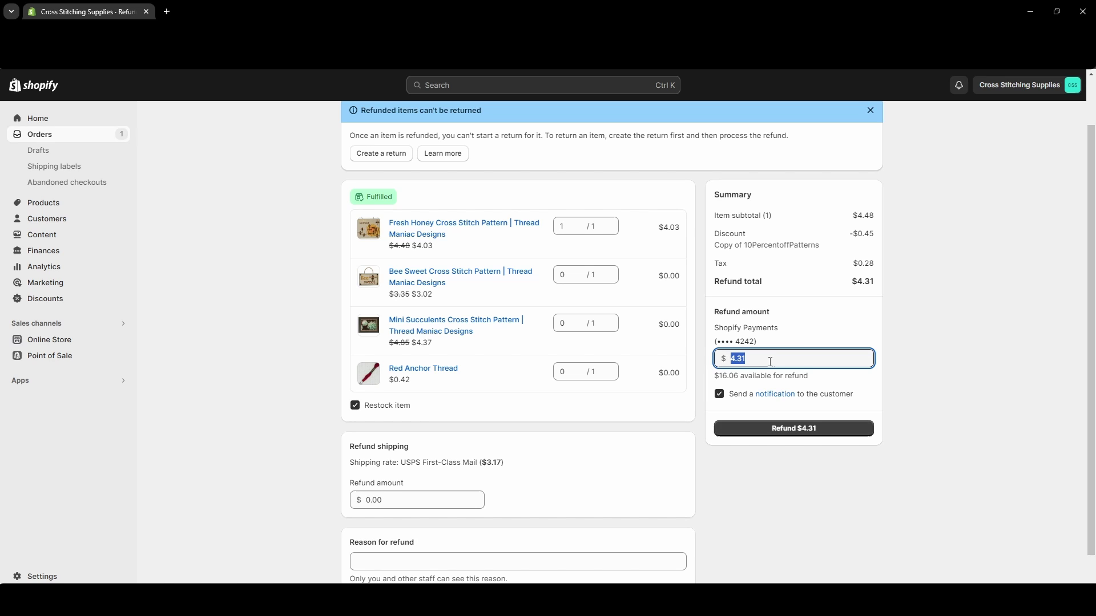
pyautogui.click(751, 359)
pyautogui.moveTo(740, 359); pyautogui.dragTo(749, 359)
pyautogui.write('76')
# Step: Replace the 3.17 shipping refund with 1, making the refund total $5.38
pyautogui.scroll(-1, 352, 366)
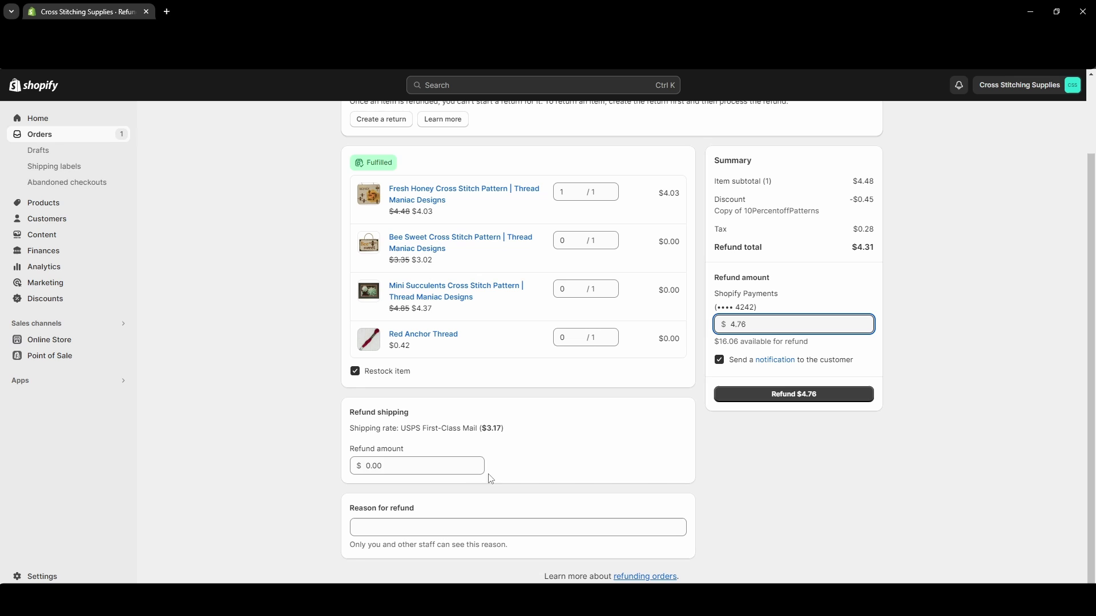
pyautogui.click(462, 466)
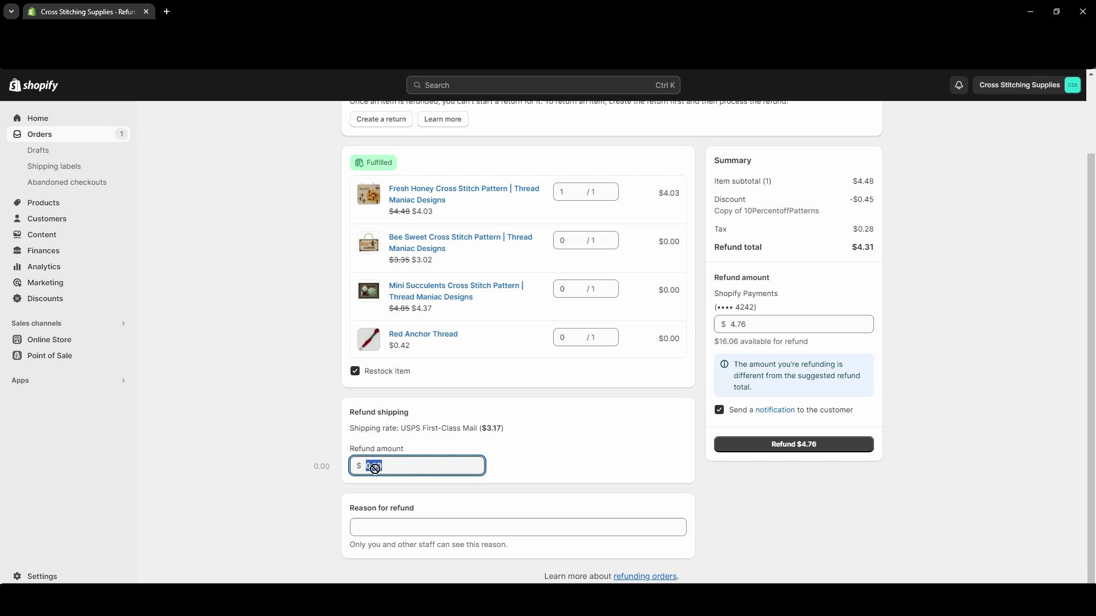
pyautogui.write('3.17')
pyautogui.hotkey('ctrl', 'a')
pyautogui.write('1')
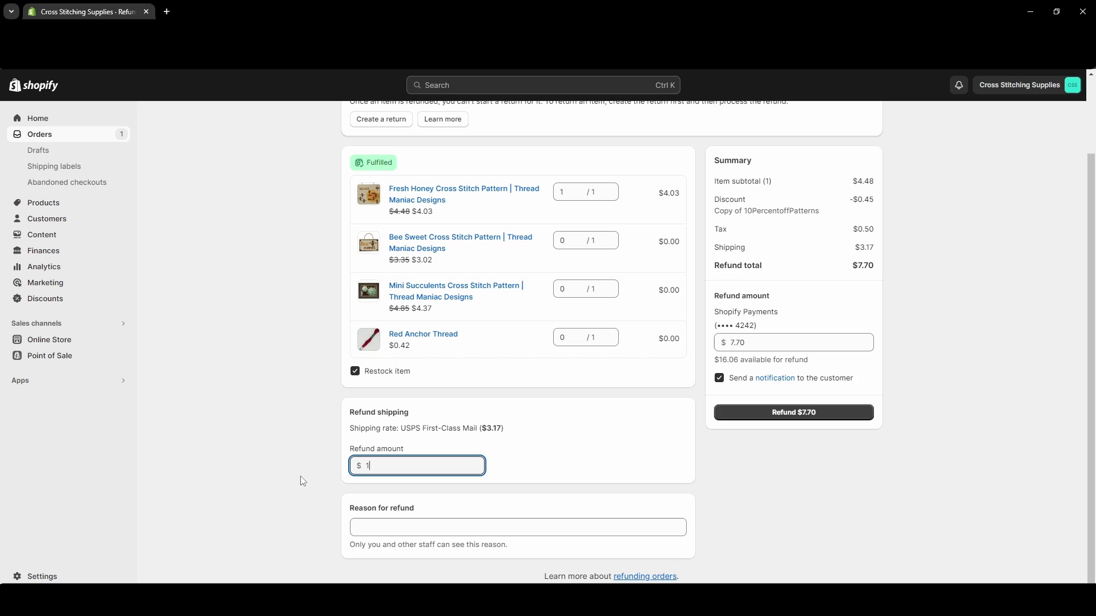
pyautogui.click(300, 476)
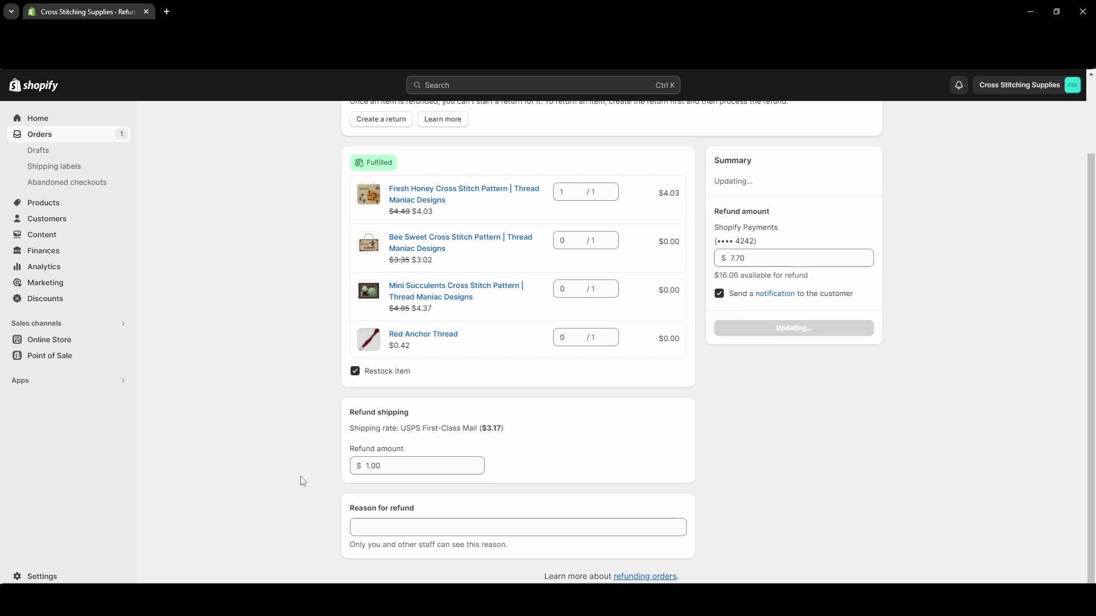
pyautogui.doubleClick(392, 466)
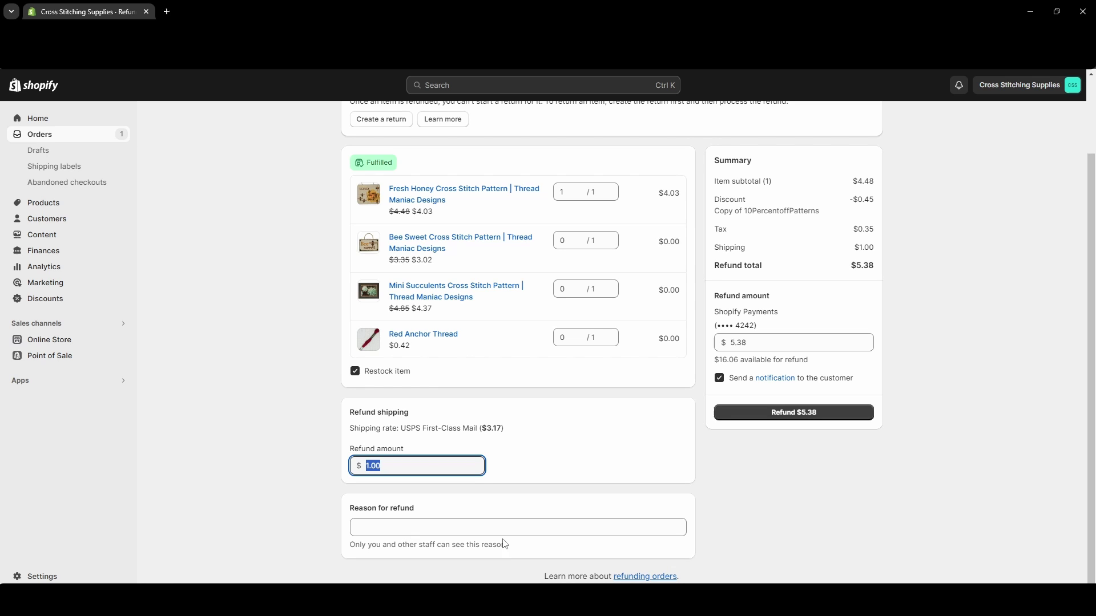
# Step: Enter 'Pattern was torn during shipment' as the reason for refund
pyautogui.click(414, 531)
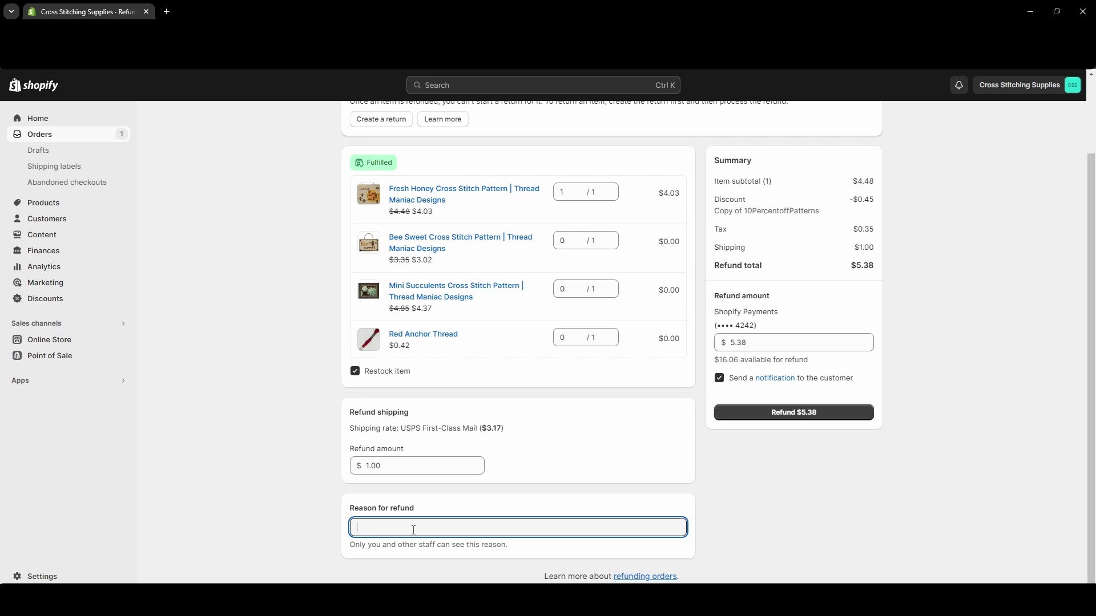
pyautogui.write('P')
pyautogui.scroll(1, 524, 530)
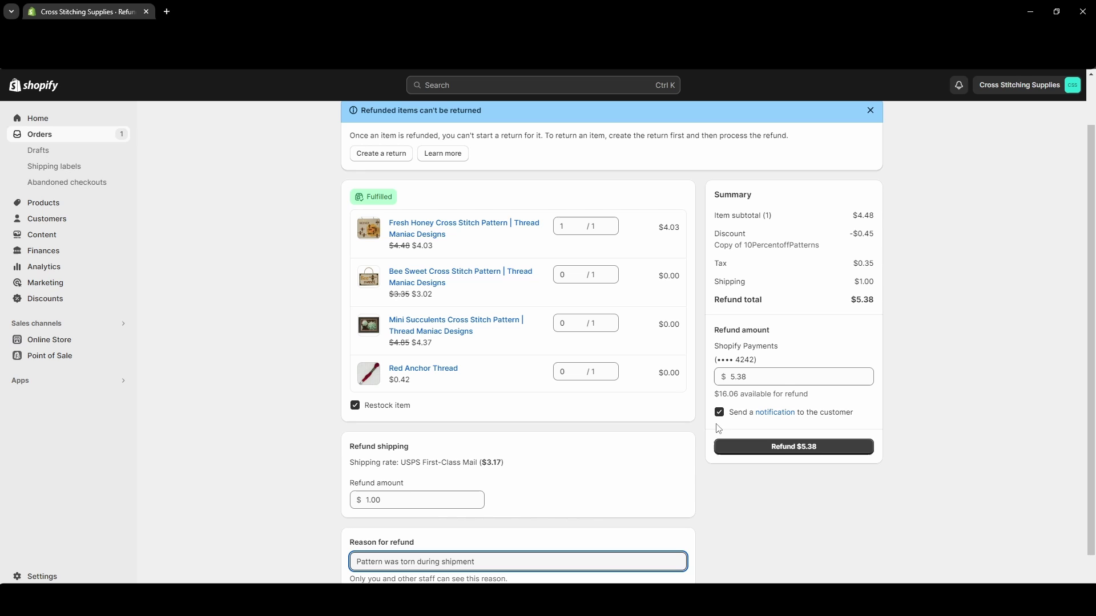
# Step: Leave the refund to view the refund notification email and highlight its refunded total
pyautogui.click(775, 413)
pyautogui.click(692, 363)
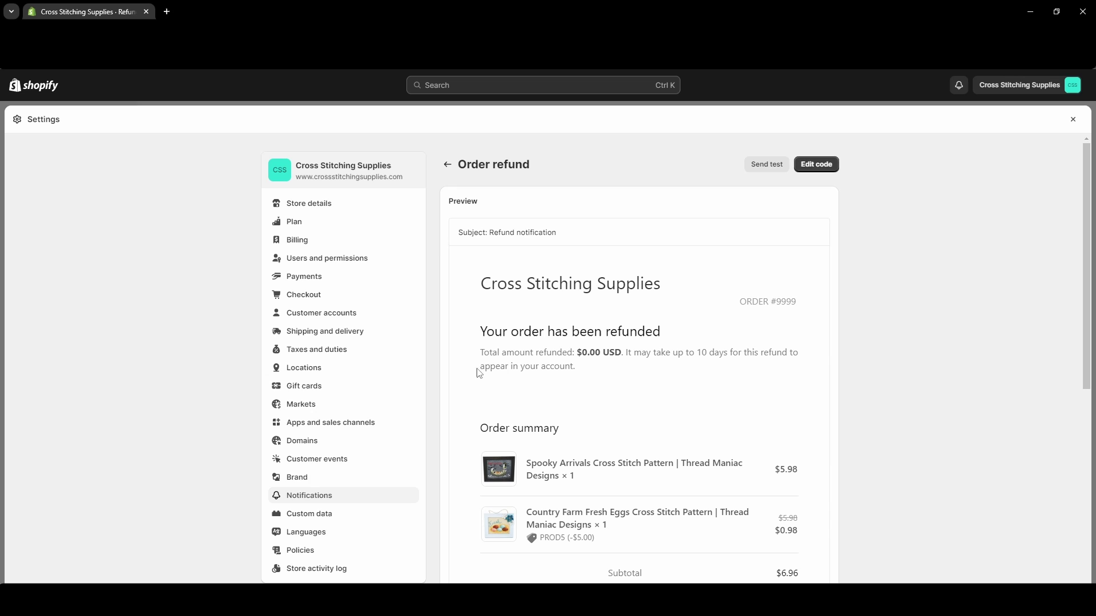
pyautogui.moveTo(582, 352); pyautogui.dragTo(617, 353)
# Step: Open the Order refund template code and scroll through its HTML email body
pyautogui.click(816, 165)
pyautogui.scroll(-8, 630, 410)
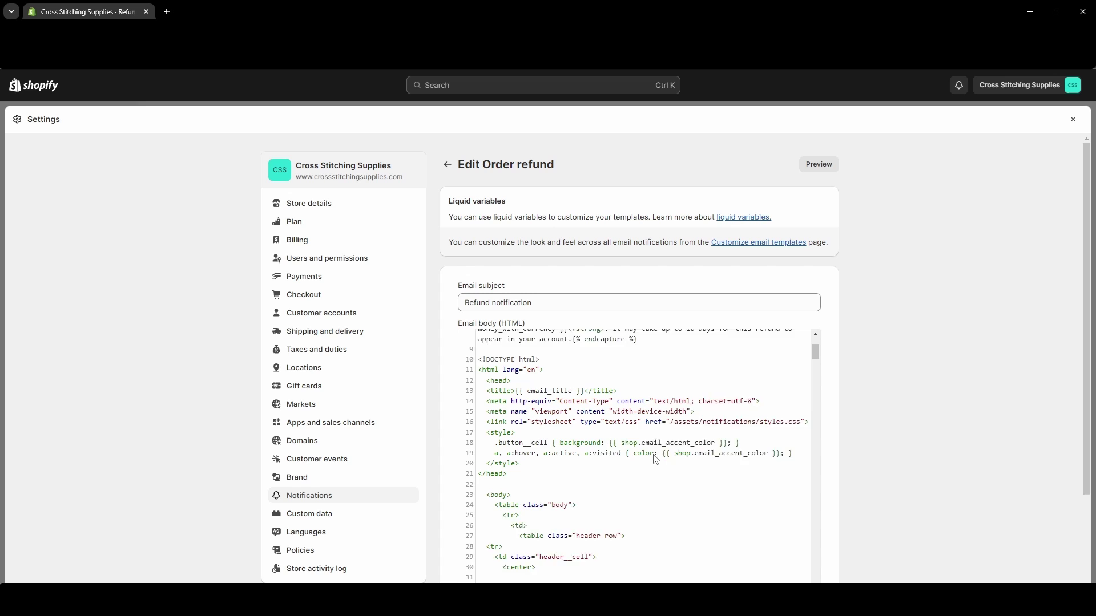
pyautogui.scroll(-20, 655, 460)
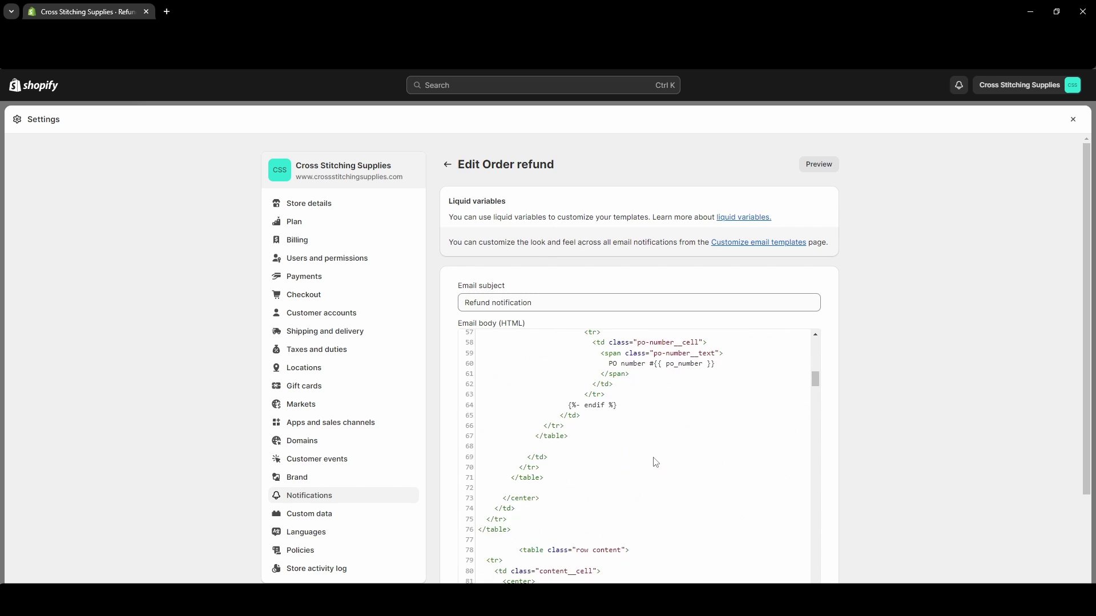
pyautogui.moveTo(815, 424); pyautogui.dragTo(805, 229)
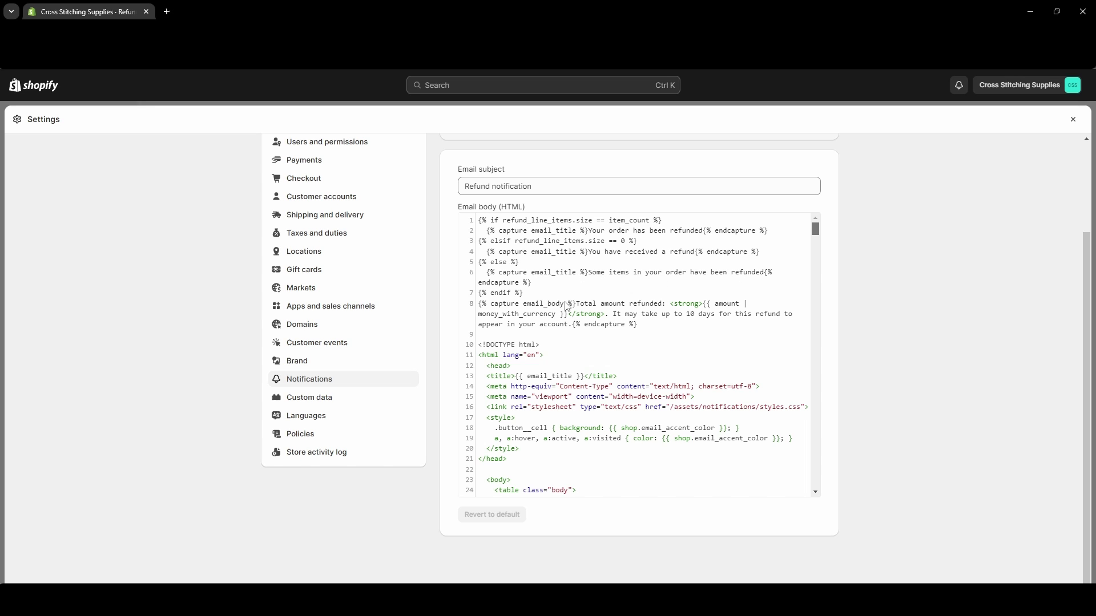
pyautogui.scroll(2, 530, 353)
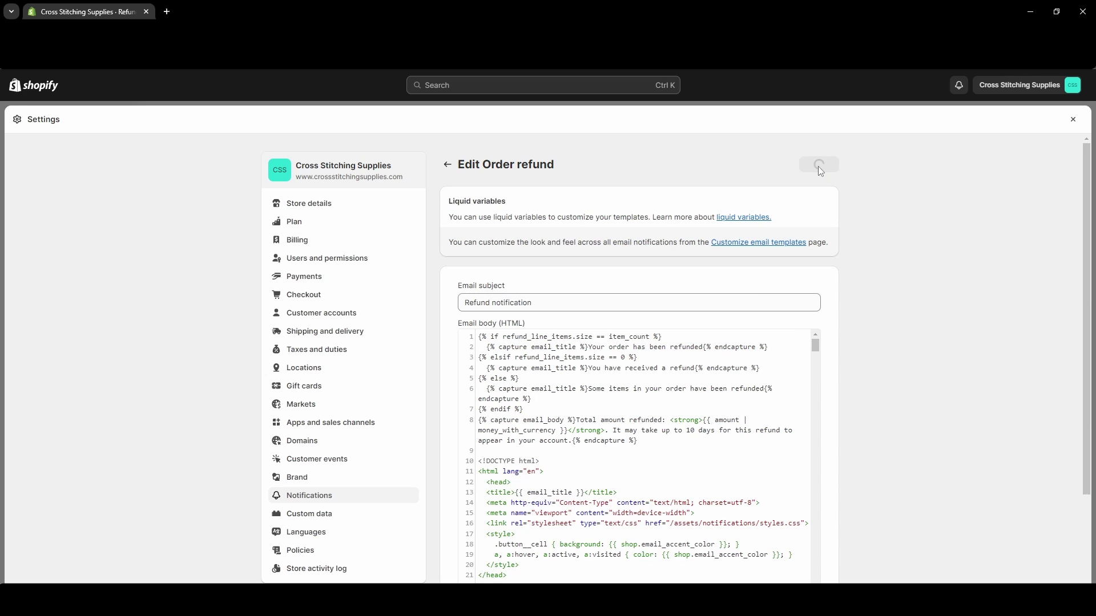
# Step: Go back to the Order refund overview and send a test refund email to the store
pyautogui.scroll(-6, 571, 371)
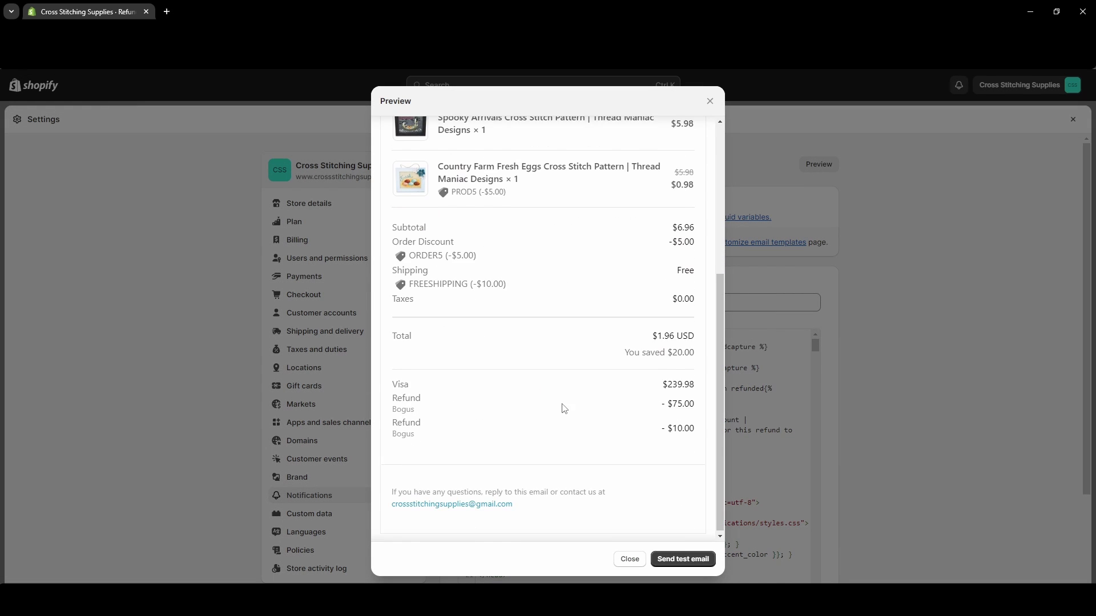
pyautogui.scroll(5, 564, 408)
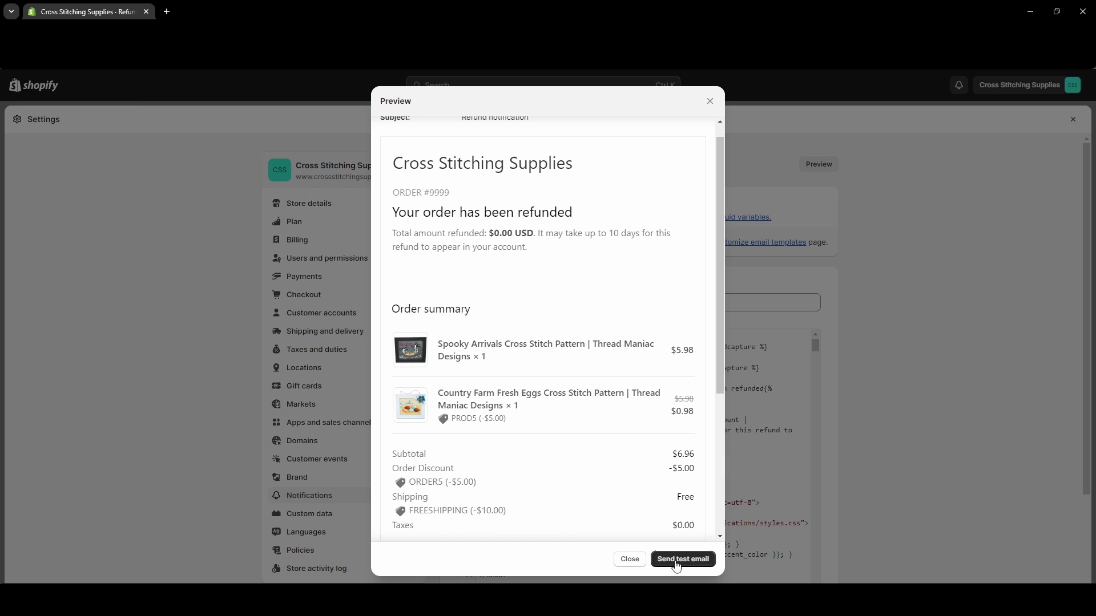
pyautogui.scroll(1, 682, 565)
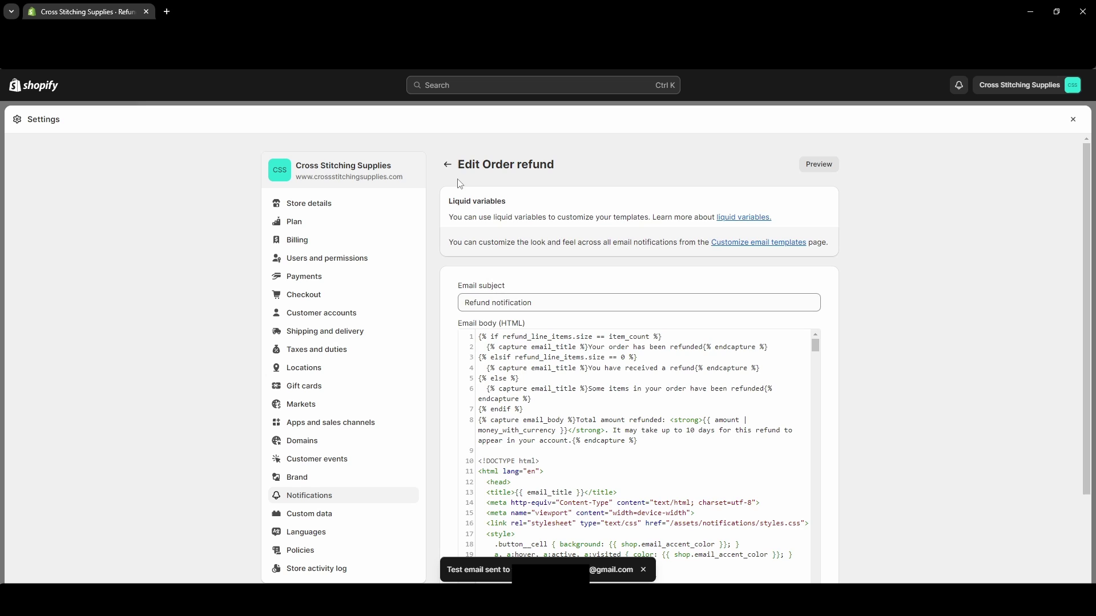
pyautogui.click(447, 165)
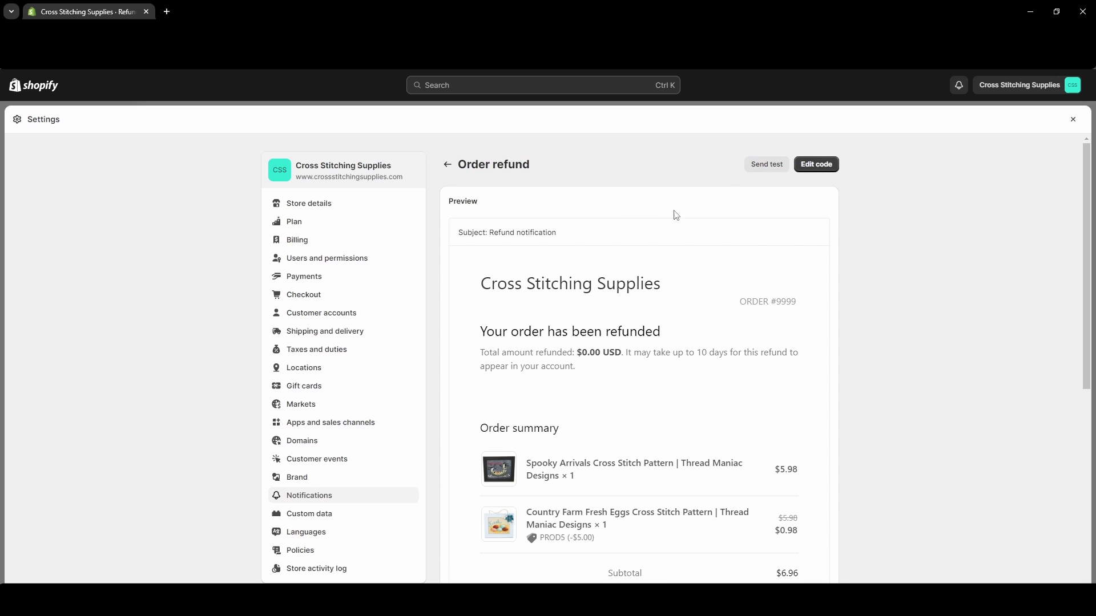
pyautogui.click(770, 168)
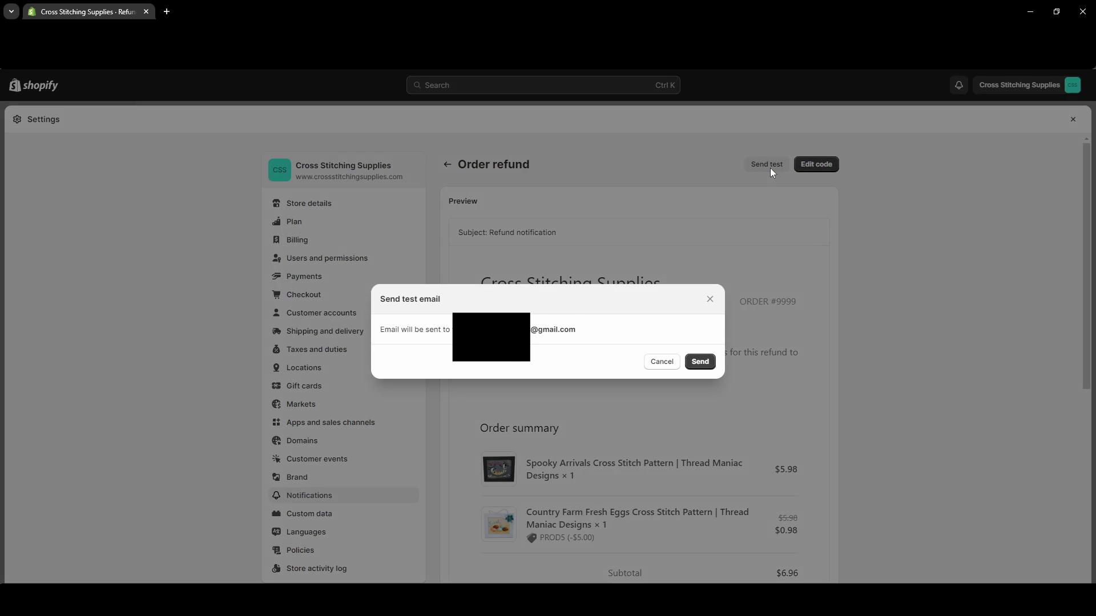
pyautogui.click(701, 362)
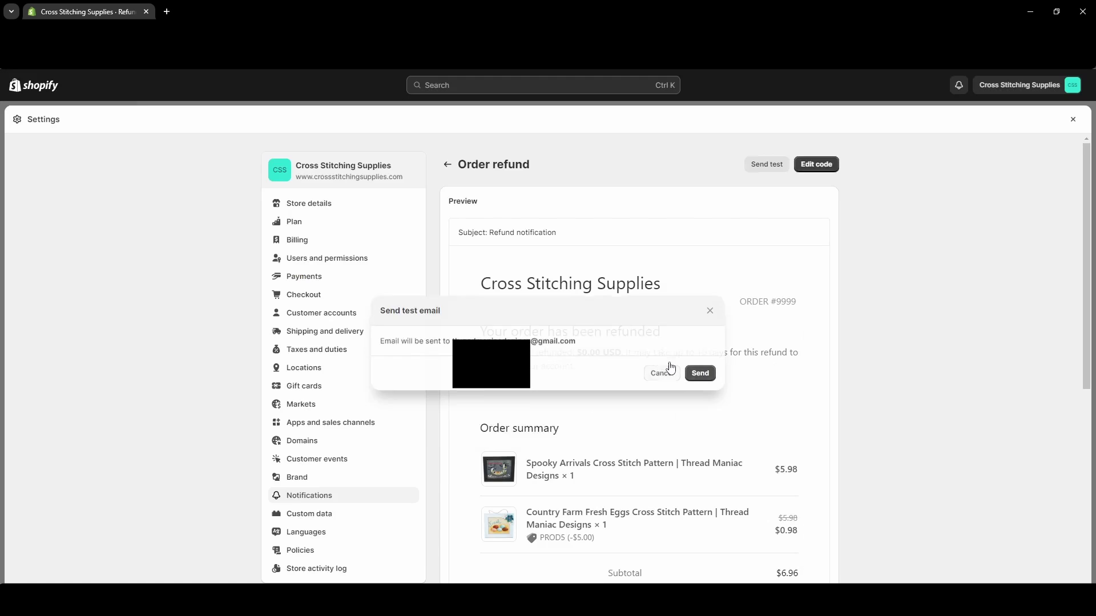
# Step: Back on the refund, set Fresh Honey quantity to 1 and shipping refund to 3.17
pyautogui.click(1073, 119)
pyautogui.click(610, 280)
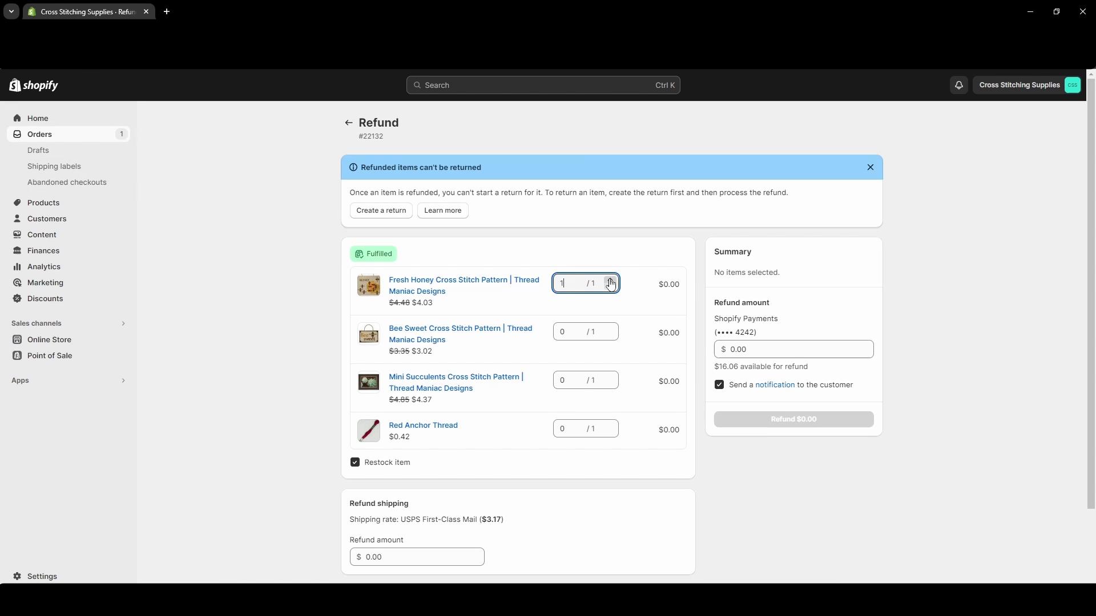
pyautogui.click(397, 558)
pyautogui.write('3')
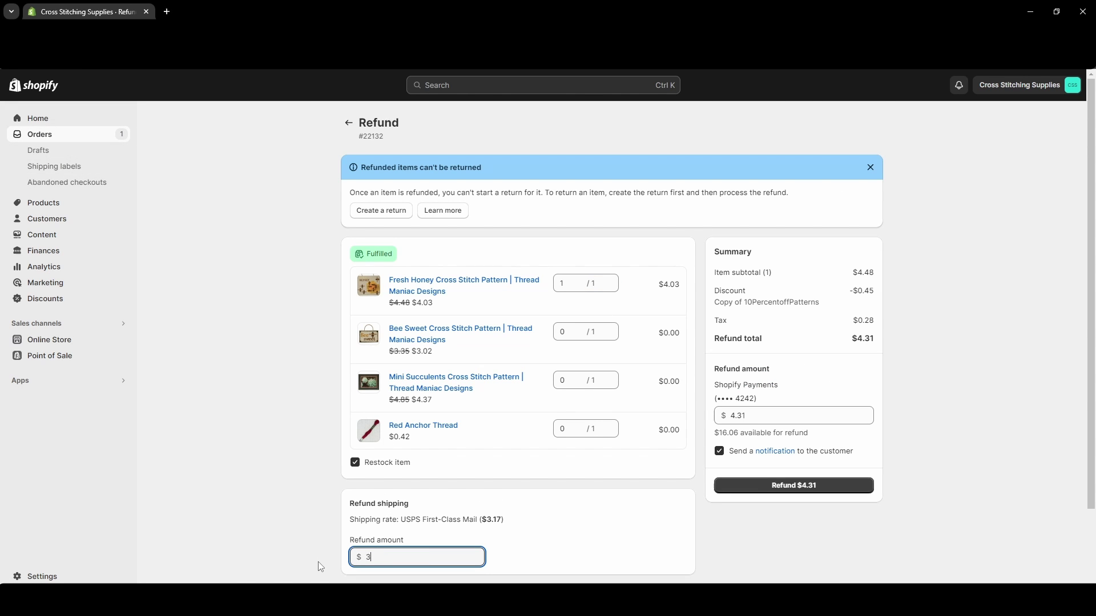
pyautogui.click(320, 567)
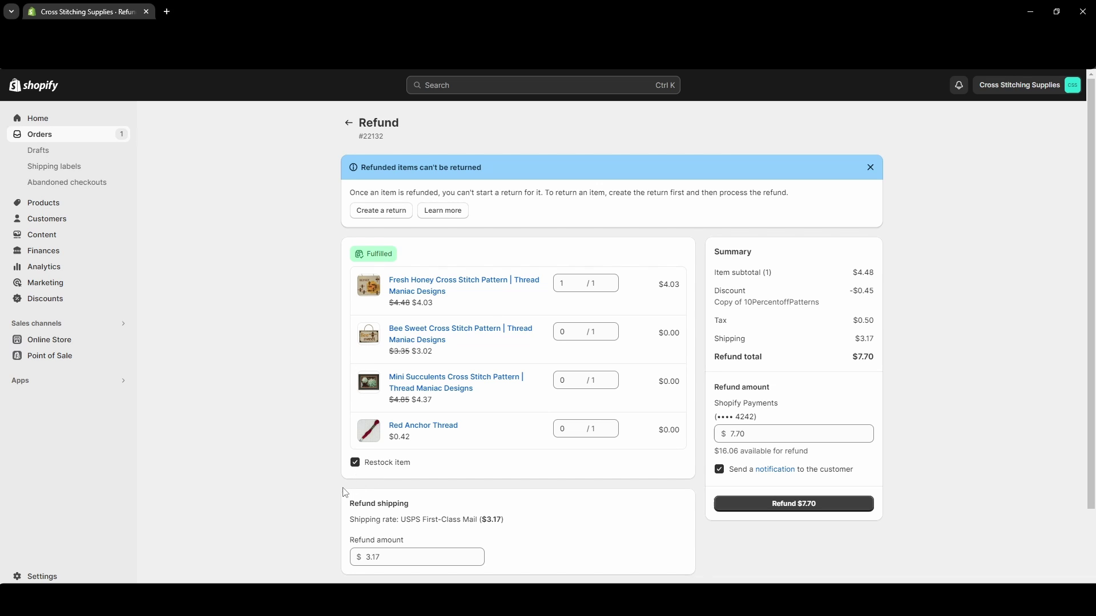
# Step: Uncheck Restock item and issue the $7.70 refund
pyautogui.click(356, 462)
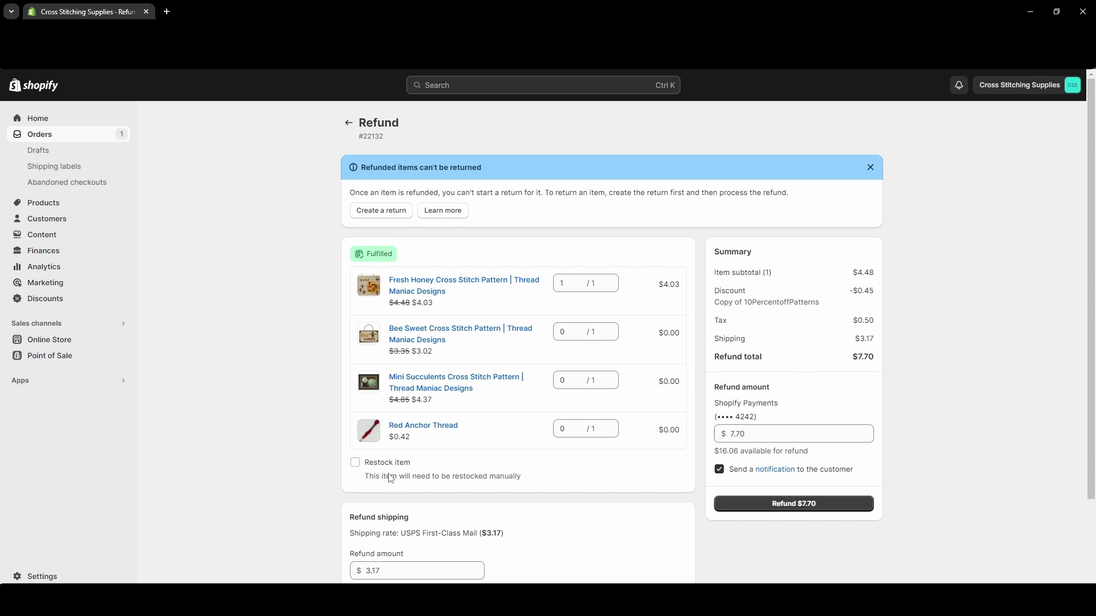
pyautogui.scroll(-1, 387, 485)
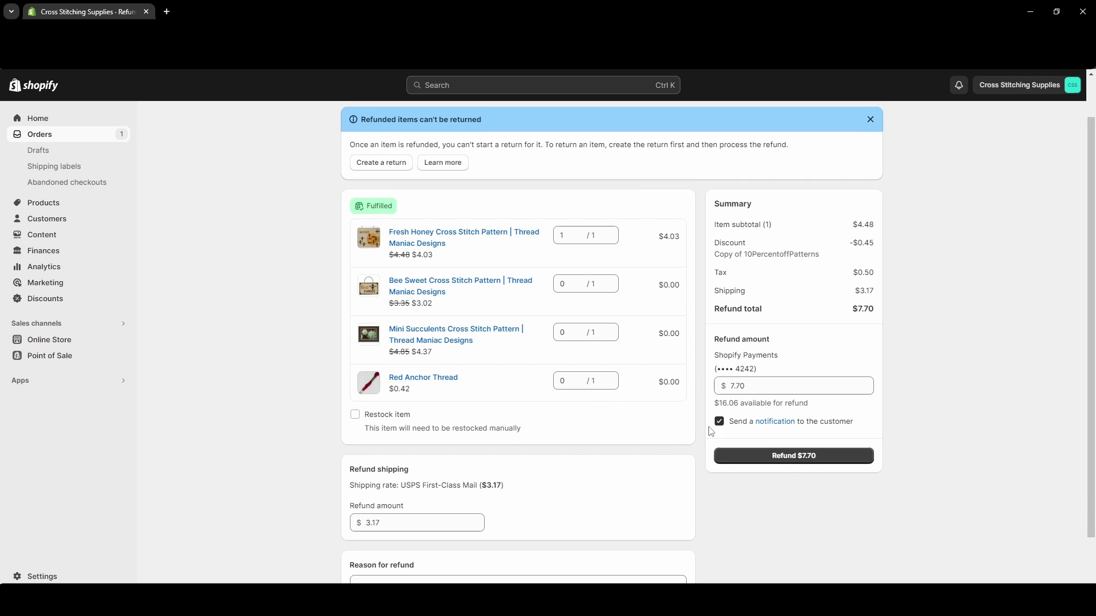
pyautogui.scroll(1, 714, 433)
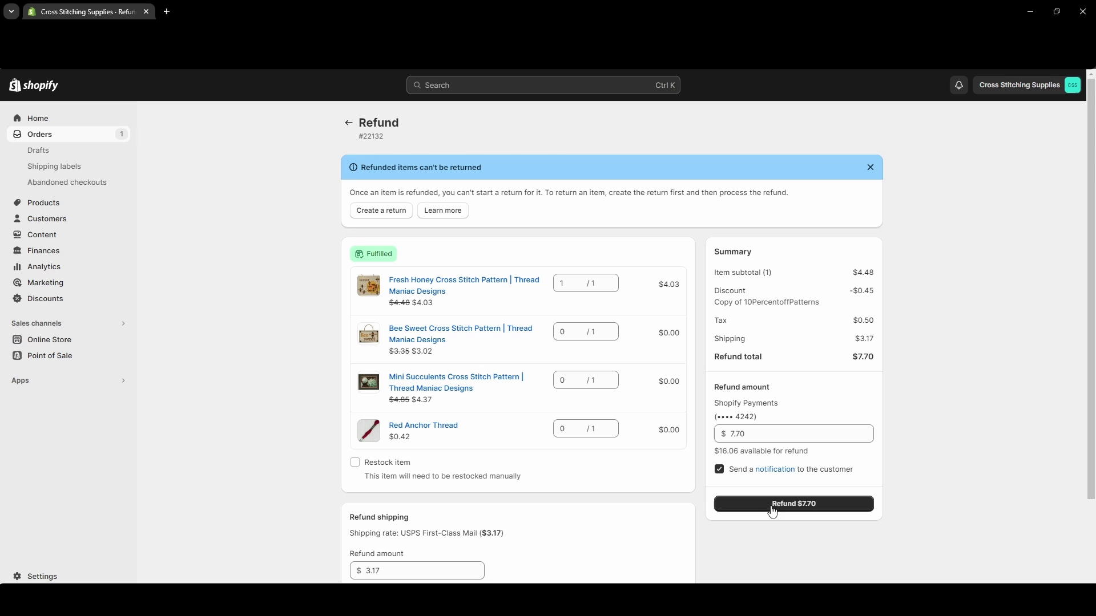
pyautogui.click(795, 505)
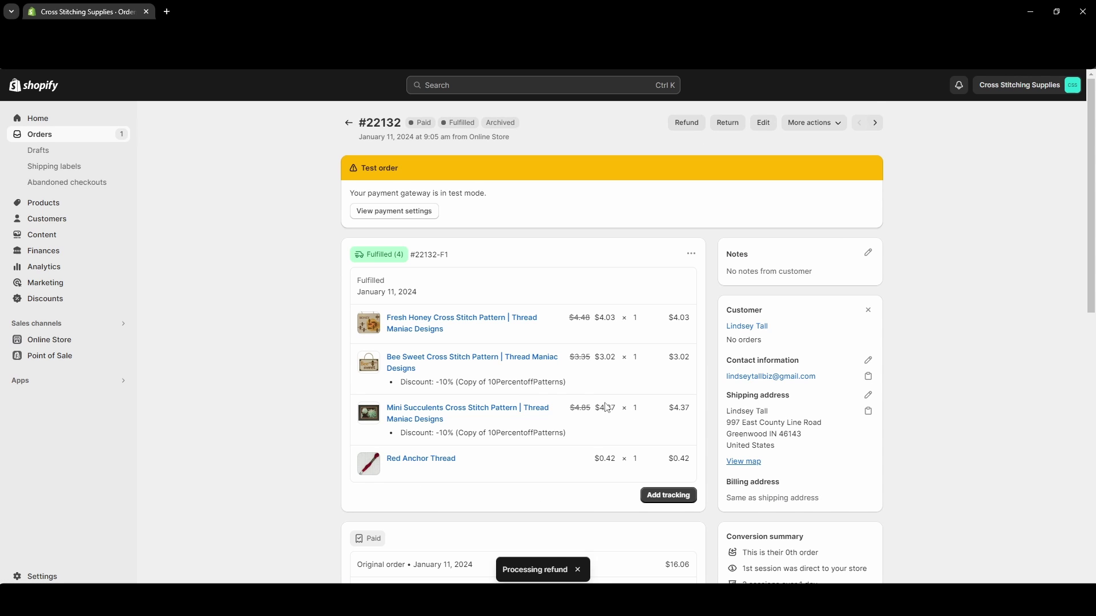
# Step: Expand the pending $7.70 refund entry in the timeline and view its notification email
pyautogui.scroll(-10, 500, 412)
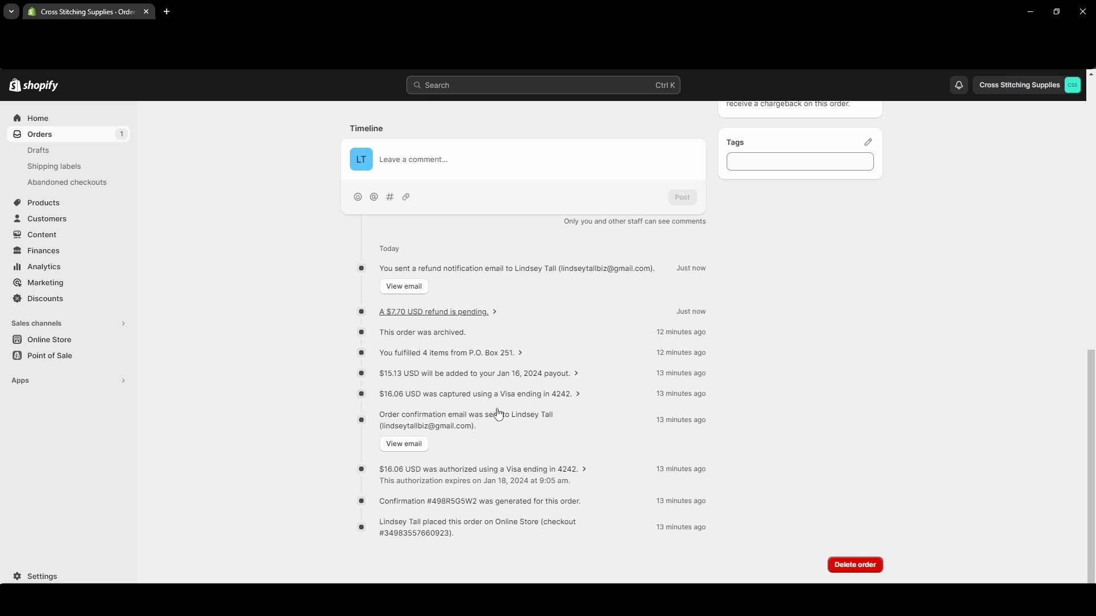
pyautogui.moveTo(407, 302); pyautogui.dragTo(408, 315)
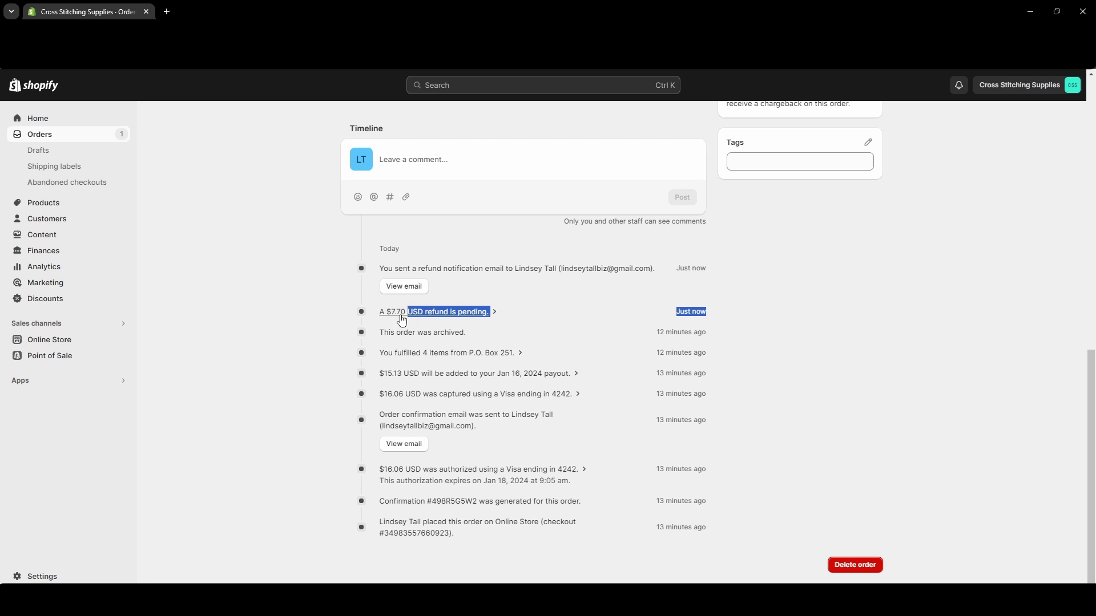
pyautogui.click(453, 313)
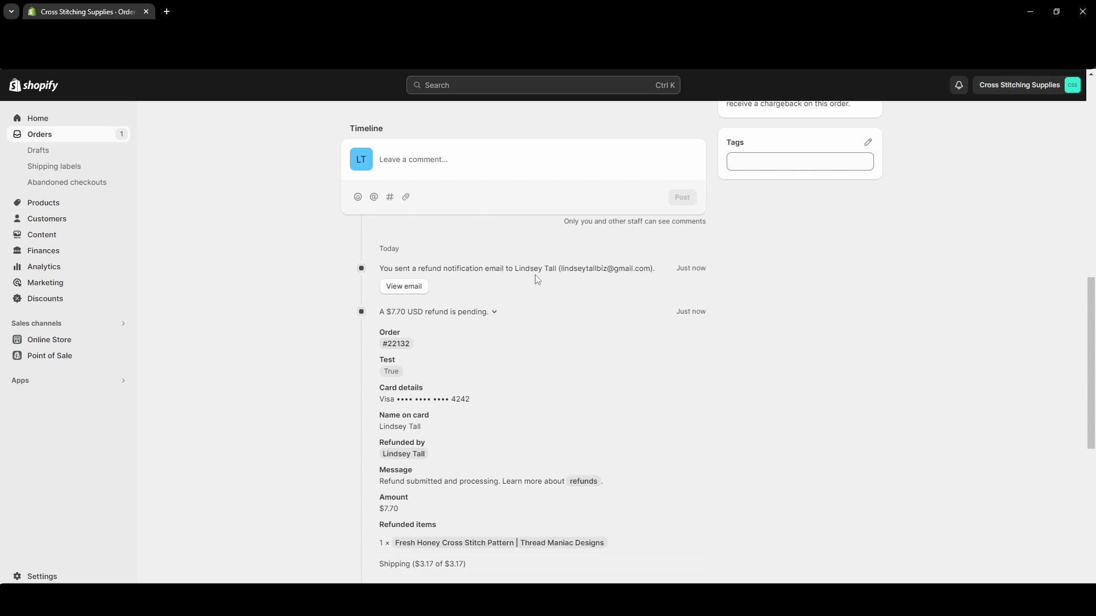
pyautogui.click(398, 288)
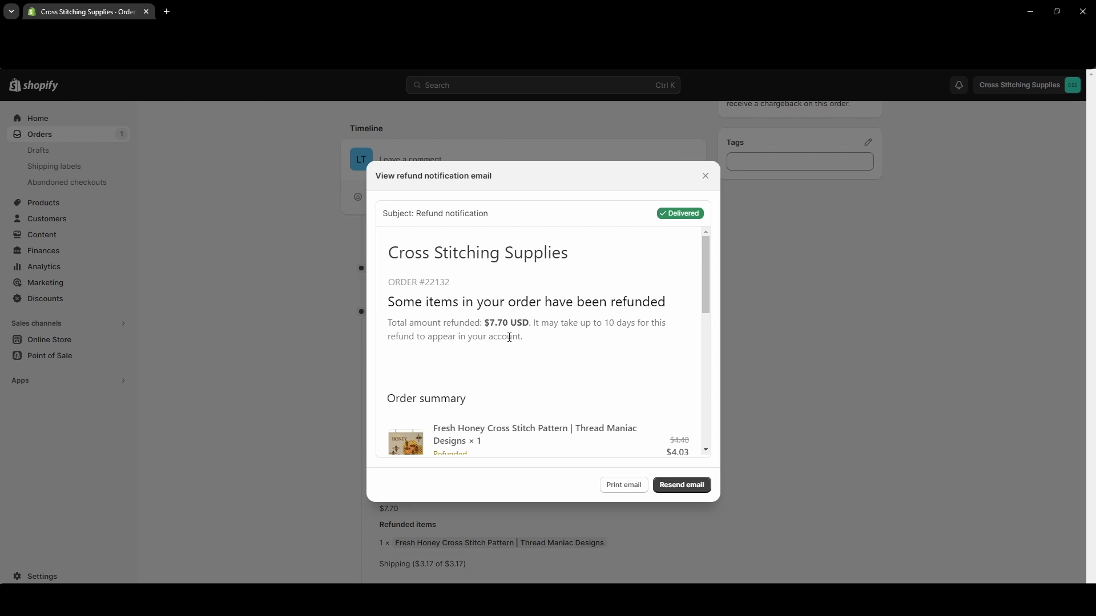
# Step: Review the refunded Fresh Honey item and $7.70 total in the delivered email
pyautogui.scroll(-3, 550, 347)
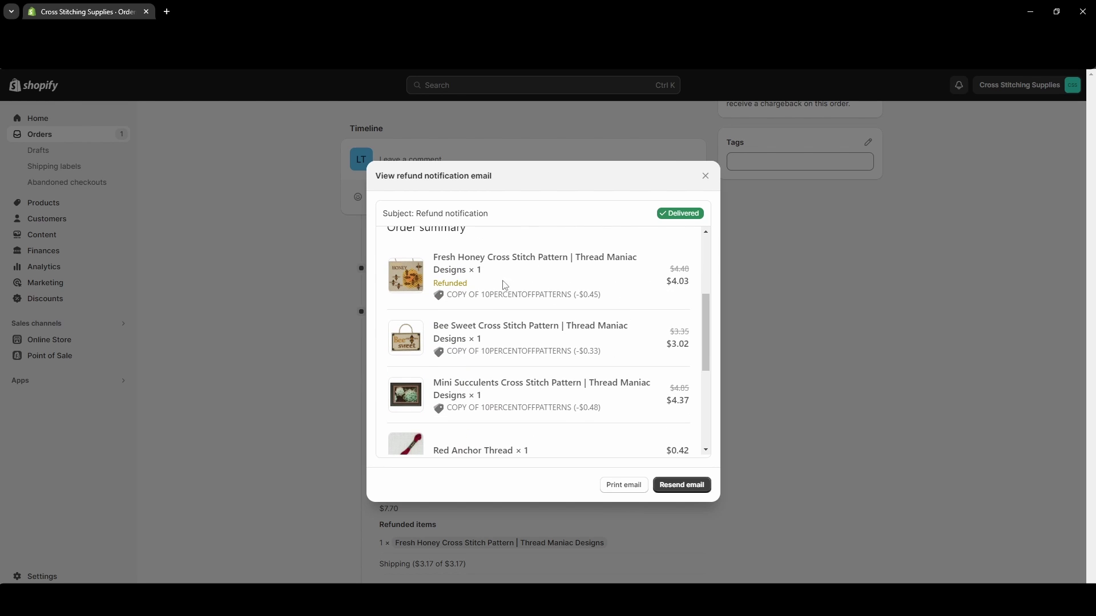
pyautogui.tripleClick(472, 286)
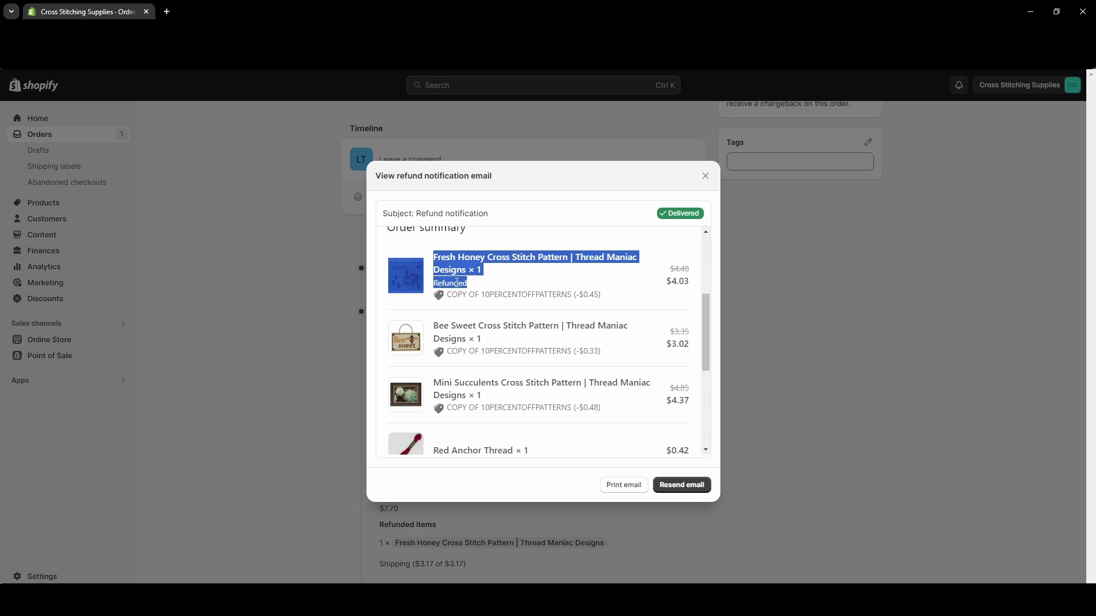
pyautogui.click(542, 285)
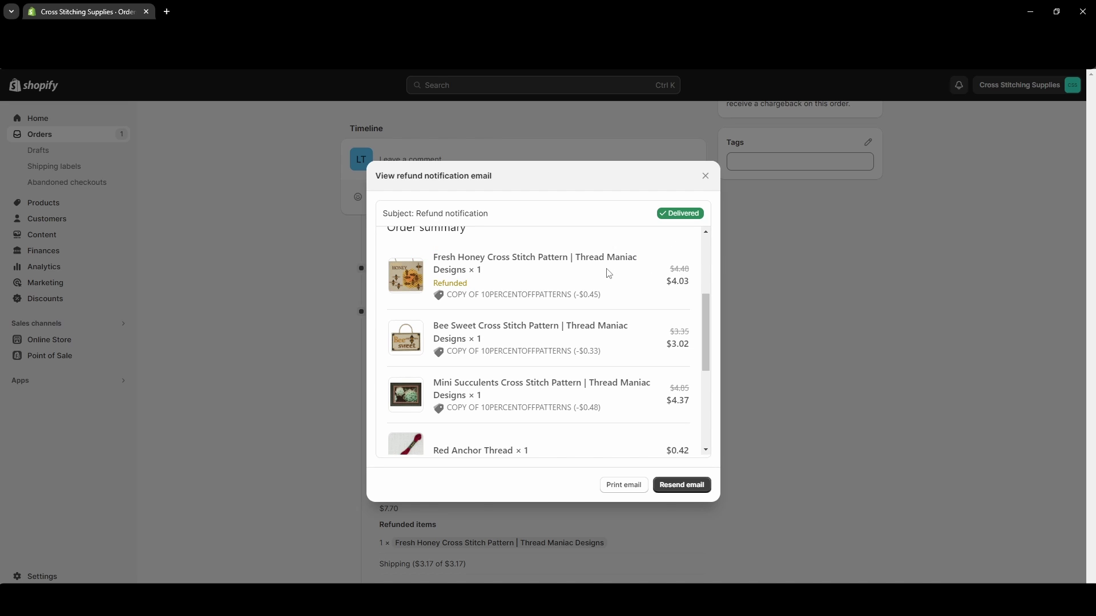
pyautogui.scroll(-3, 559, 285)
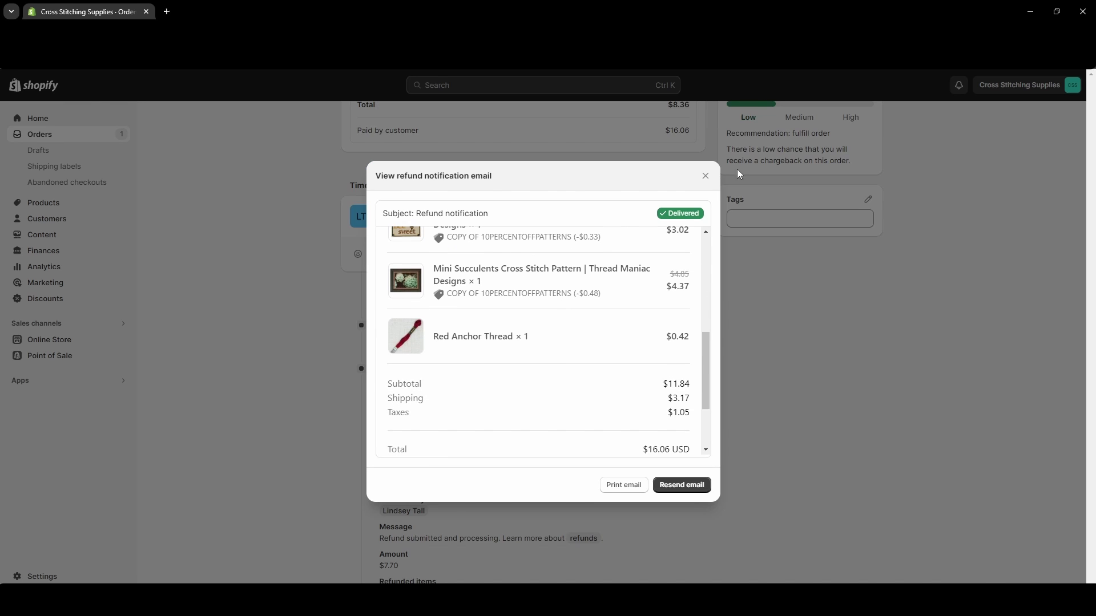
# Step: Close the refund email and return from order #22132 to the Orders list
pyautogui.click(706, 175)
pyautogui.scroll(8, 681, 385)
pyautogui.scroll(2, 681, 386)
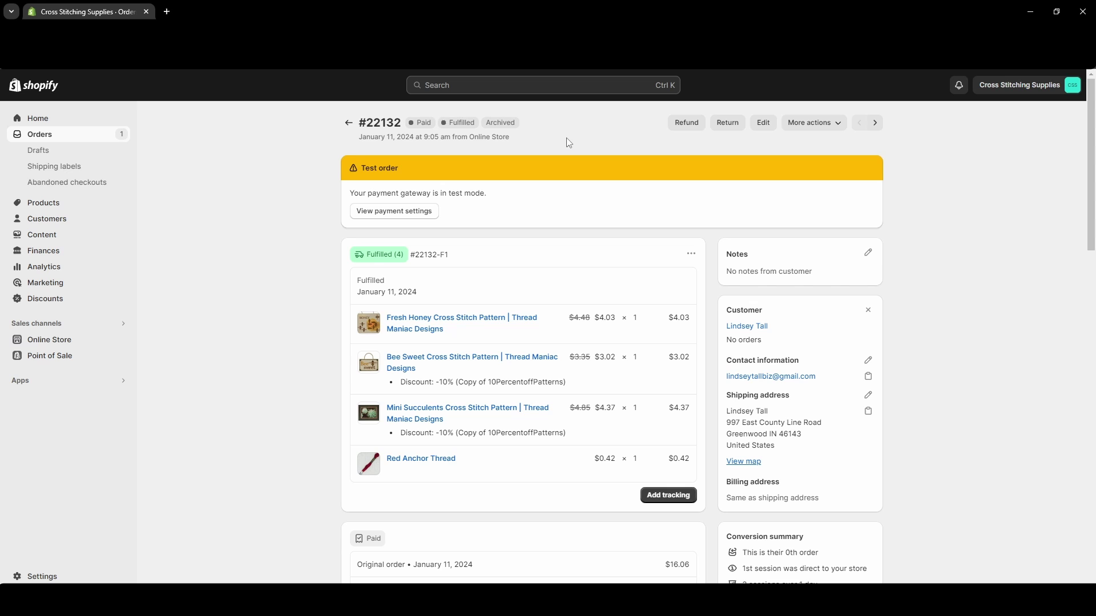
pyautogui.click(349, 122)
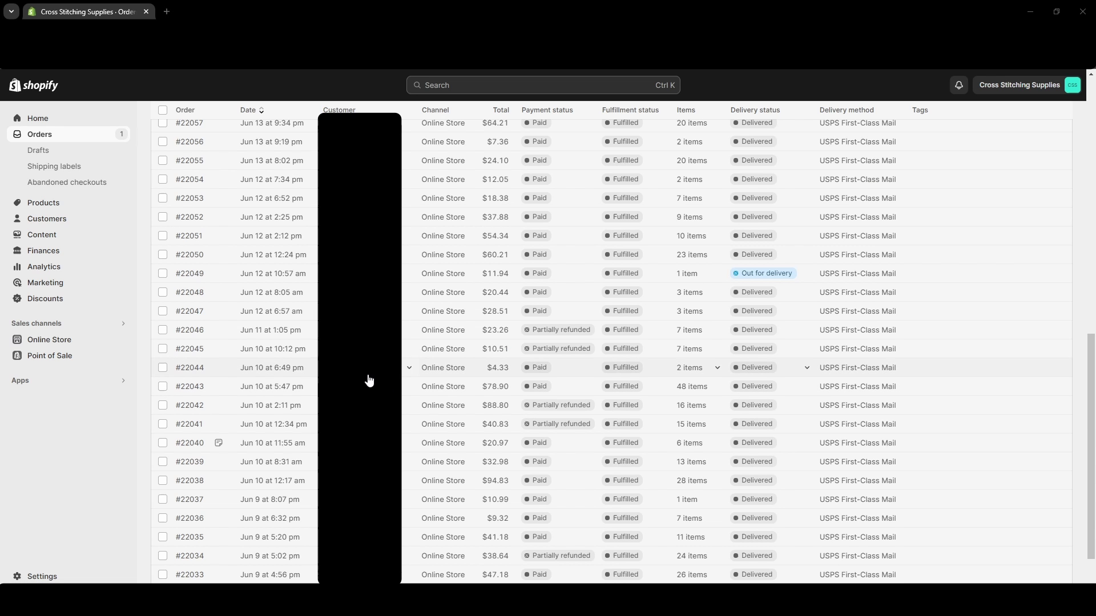